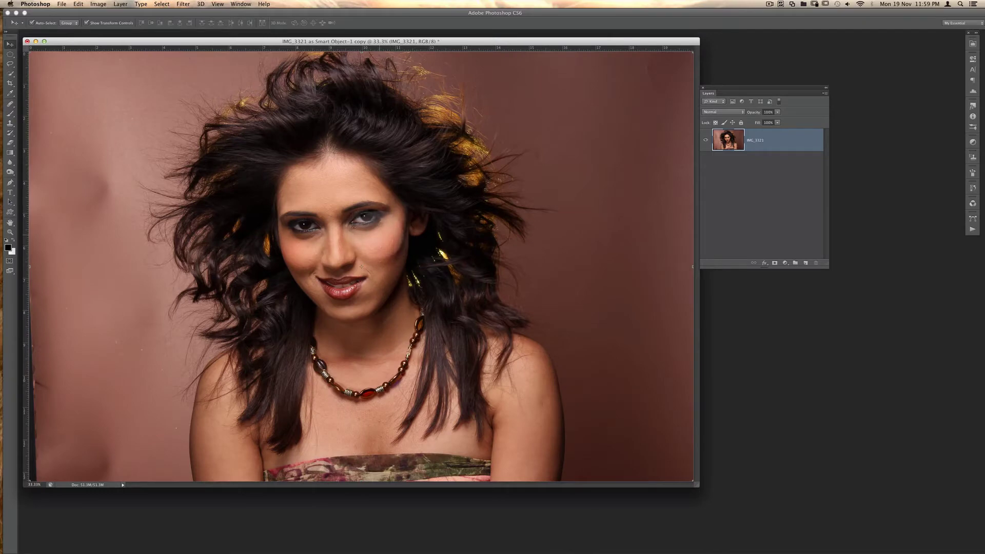
Zoom in on the portrait and switch to the Spot Healing Brush Tool.
key("ctrl+plus")
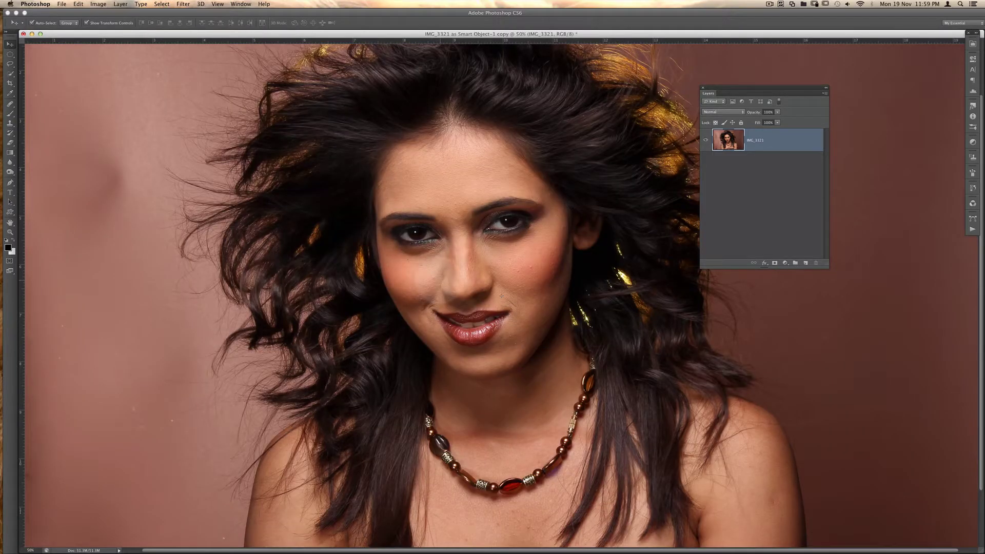
key("j")
left_click(434, 277)
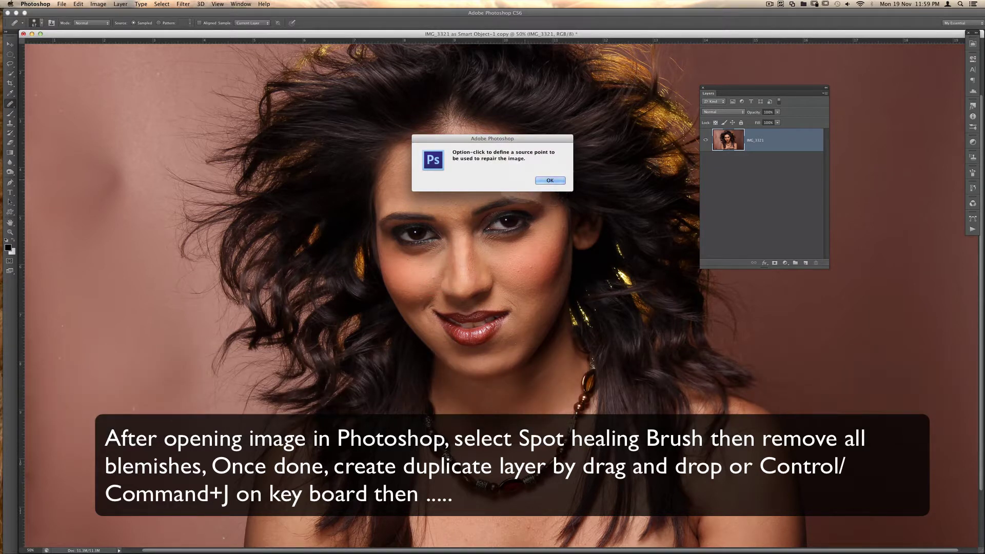
left_click(549, 180)
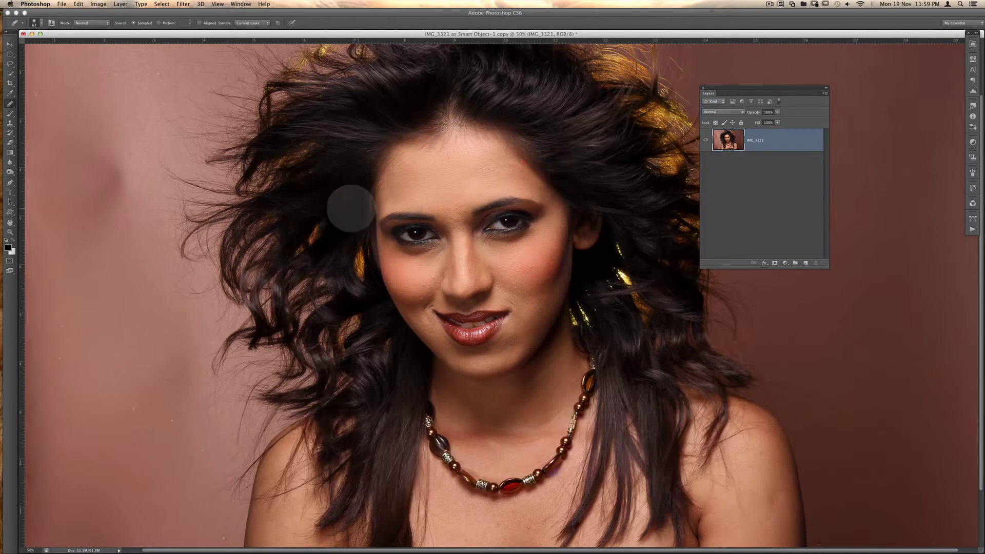
left_click(10, 103)
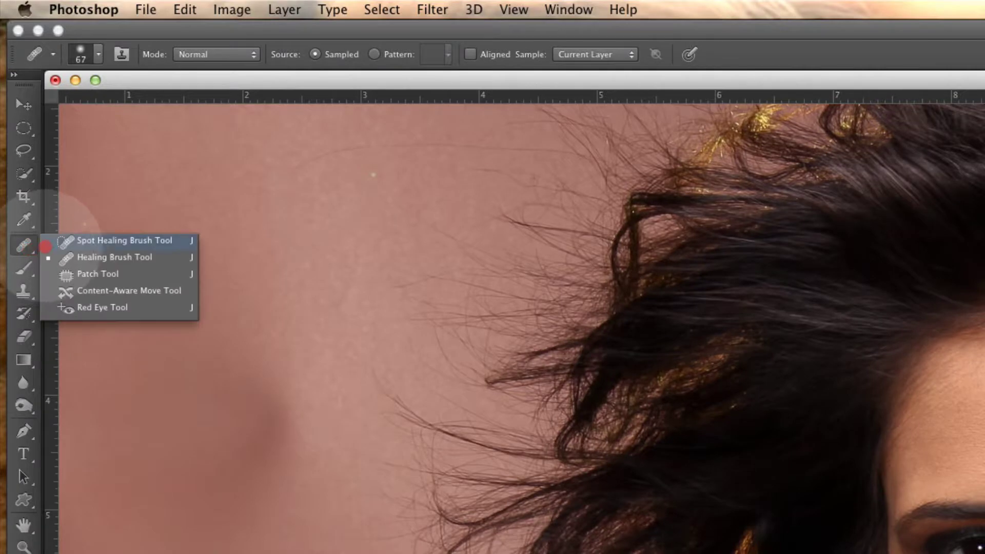
left_click(94, 245)
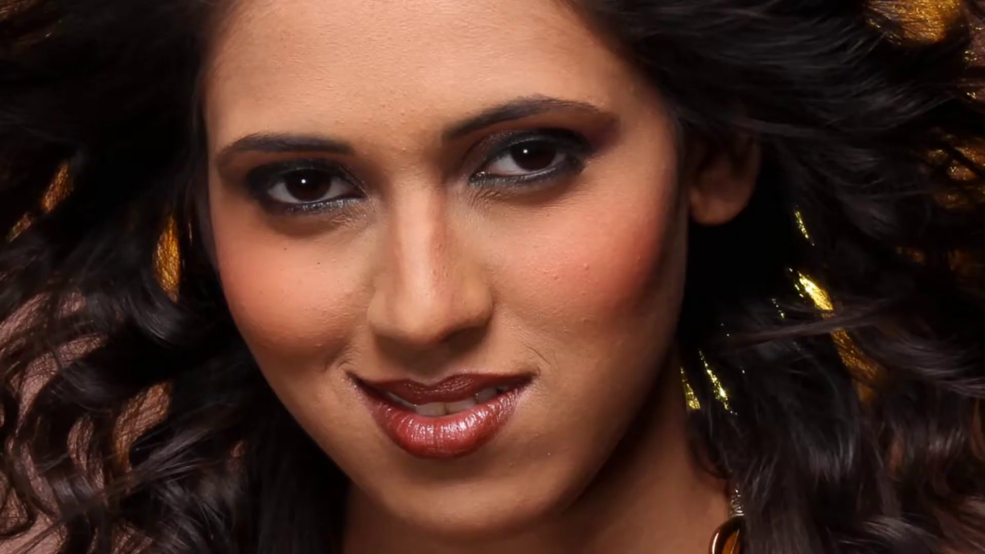
Heal the spots under the left eye, on the left cheek, the mole and beside the mouth.
left_click(347, 294)
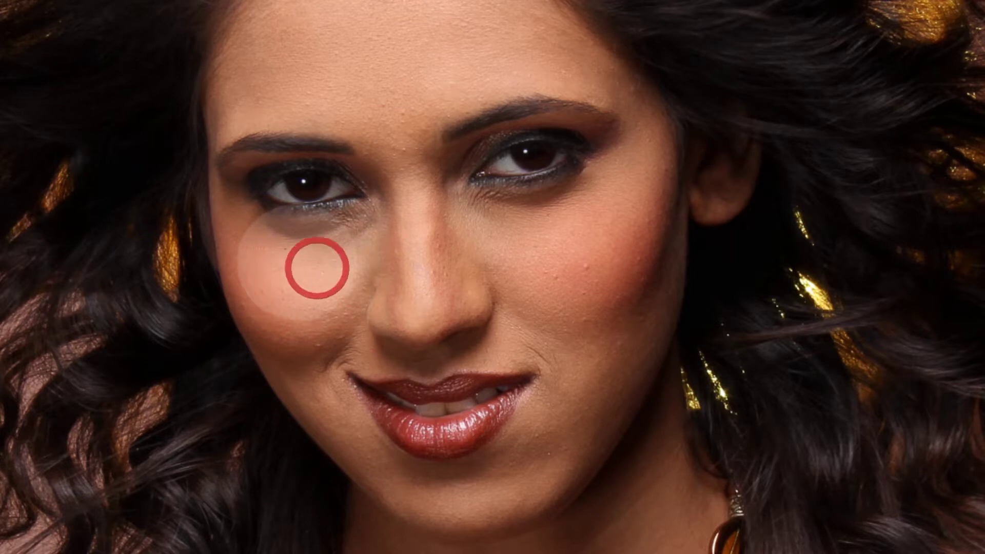
left_click(285, 257)
left_click(281, 269)
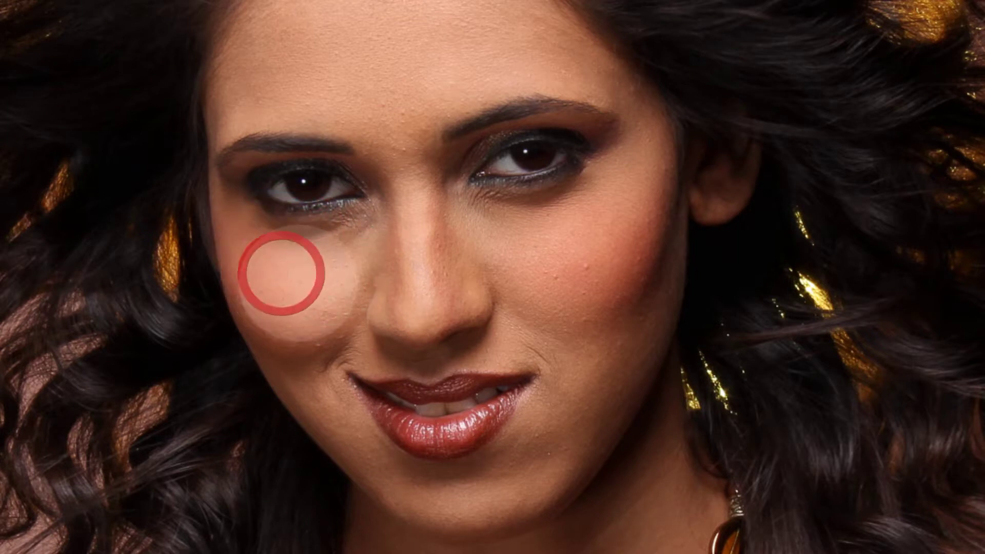
left_click(294, 284)
left_click(284, 295)
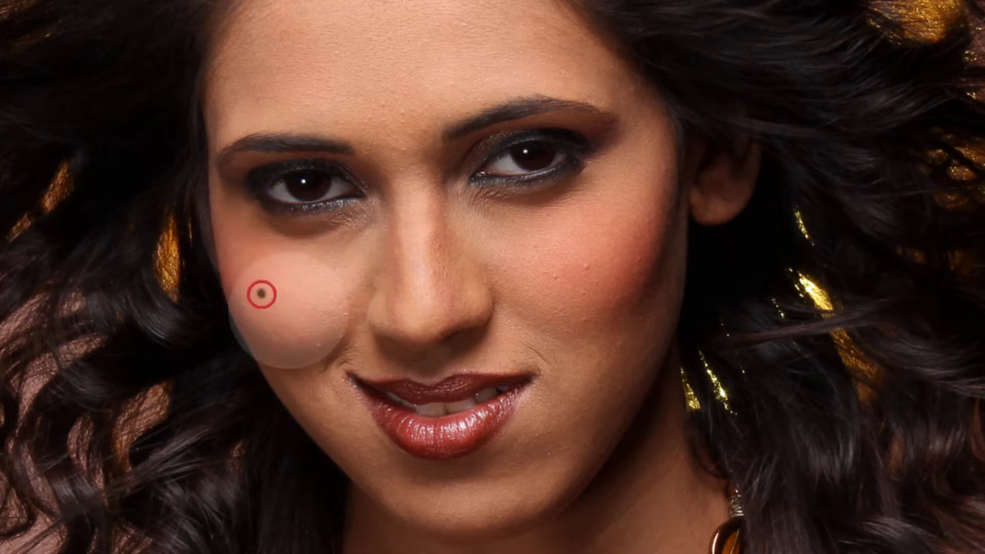
left_click(312, 347)
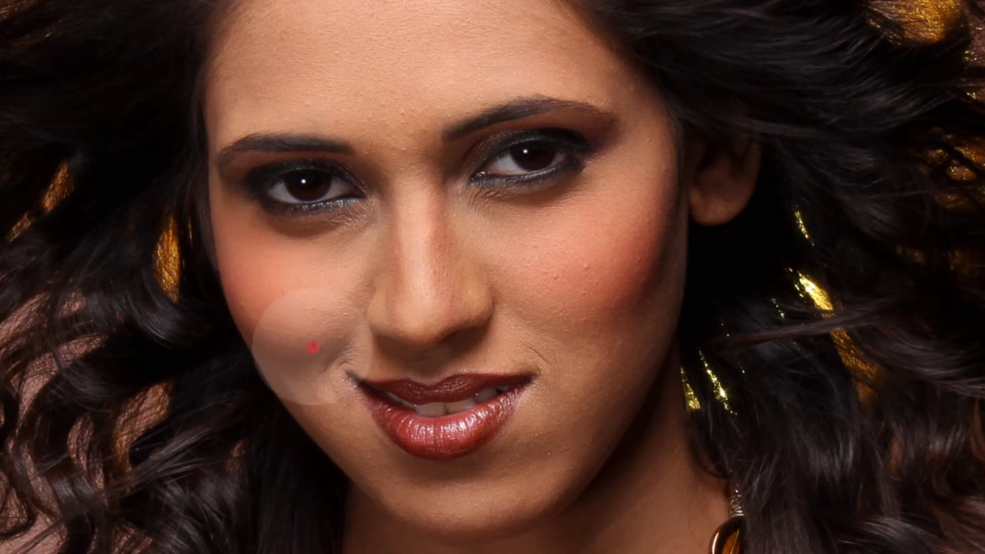
left_click(341, 334)
left_click(282, 336)
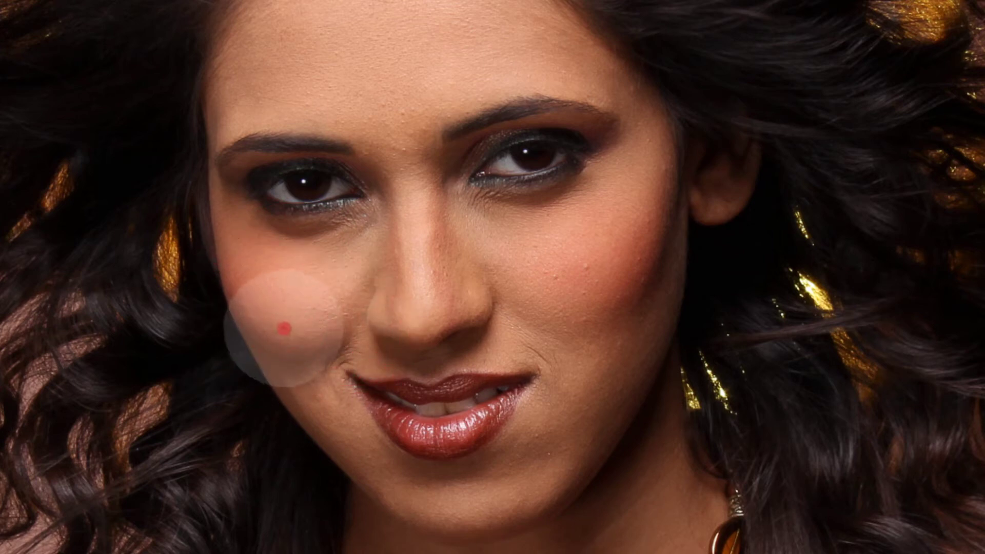
left_click(283, 325)
Heal the right-cheek mole and the blemishes across the lower right cheek.
left_click(555, 279)
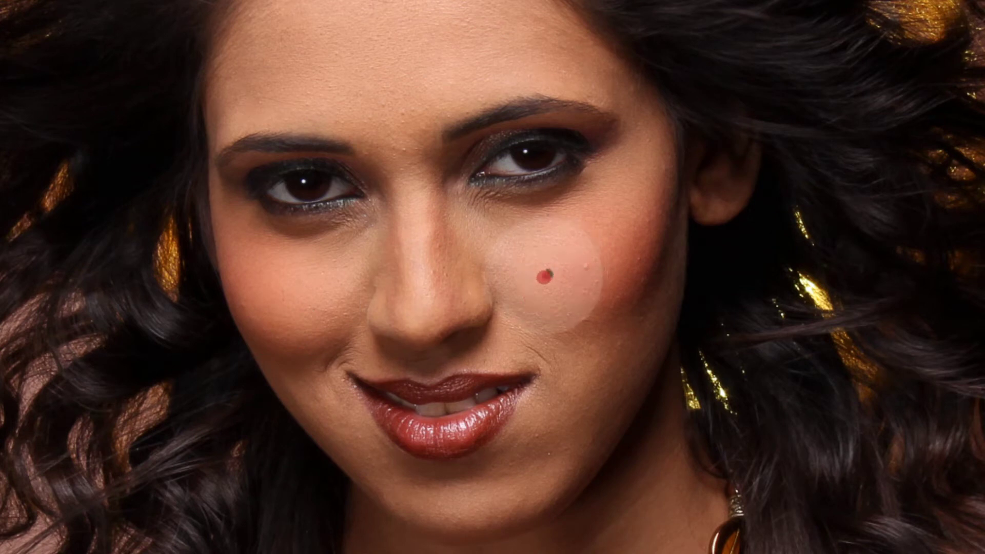
left_click(582, 267)
left_click(586, 288)
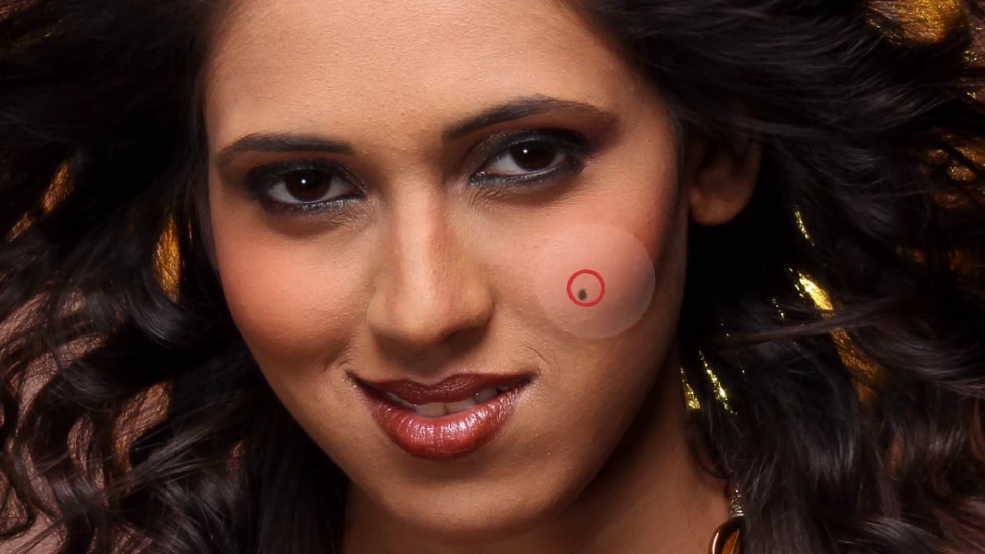
left_click(585, 321)
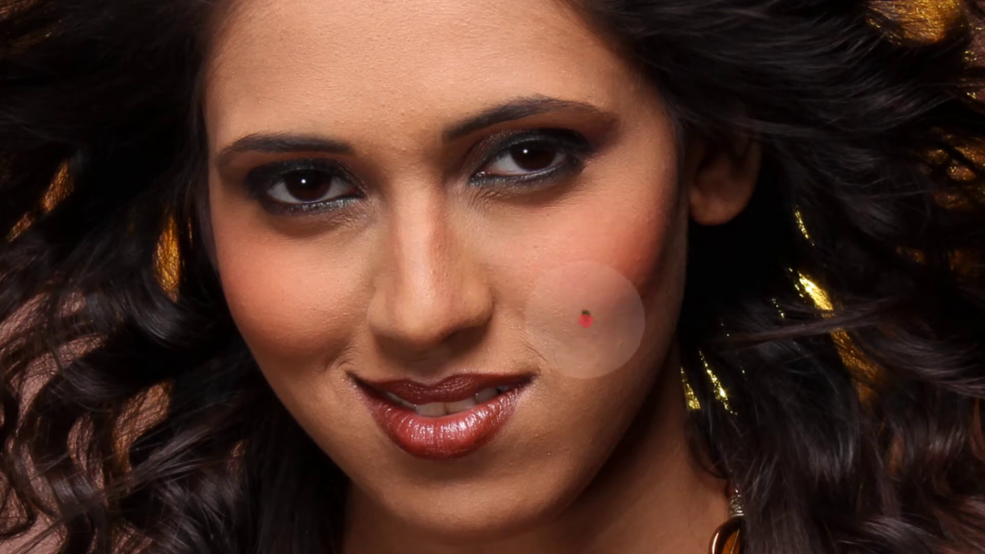
left_click(614, 301)
left_click(618, 341)
left_click(641, 316)
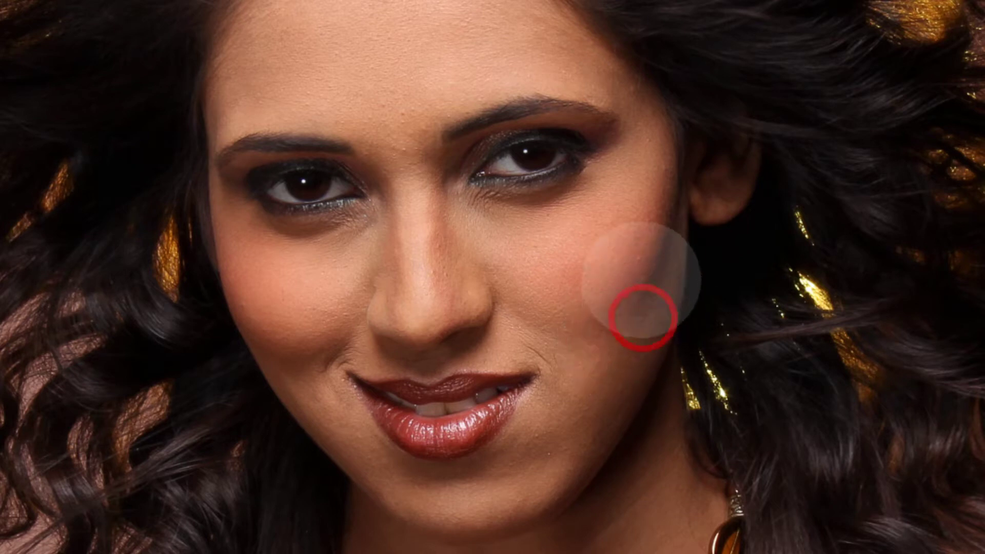
left_click_drag(641, 280, 651, 226)
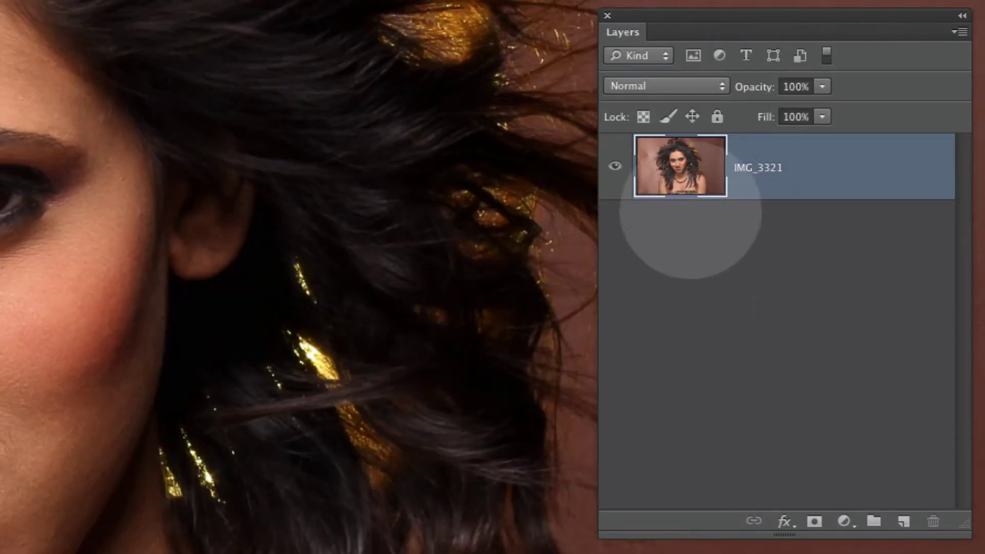
Duplicate IMG_3321 as an IMG_3321 copy layer and bring up the Filter menu.
mouse_move(677, 194)
left_mouse_down()
mouse_move(896, 485)
mouse_move(903, 521)
left_mouse_up()
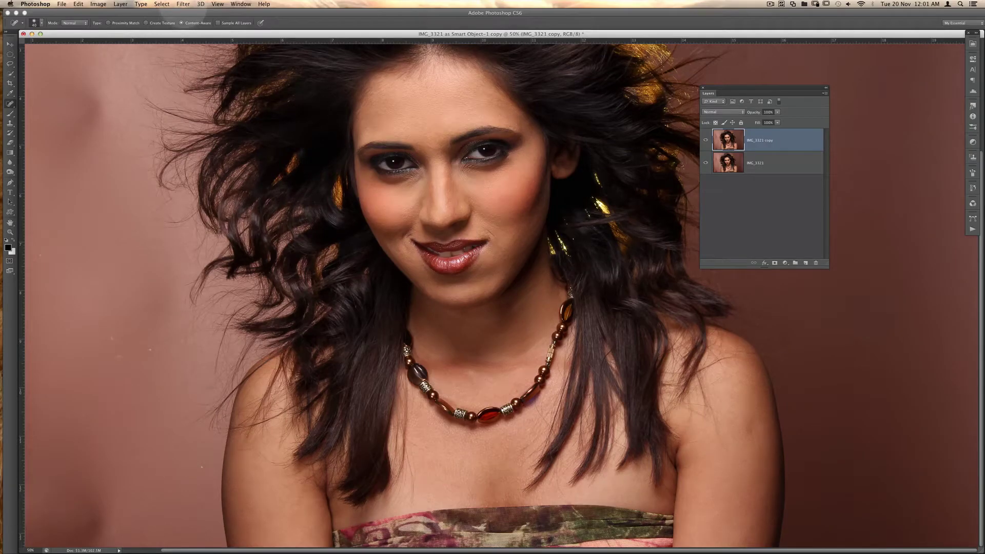
left_click(183, 3)
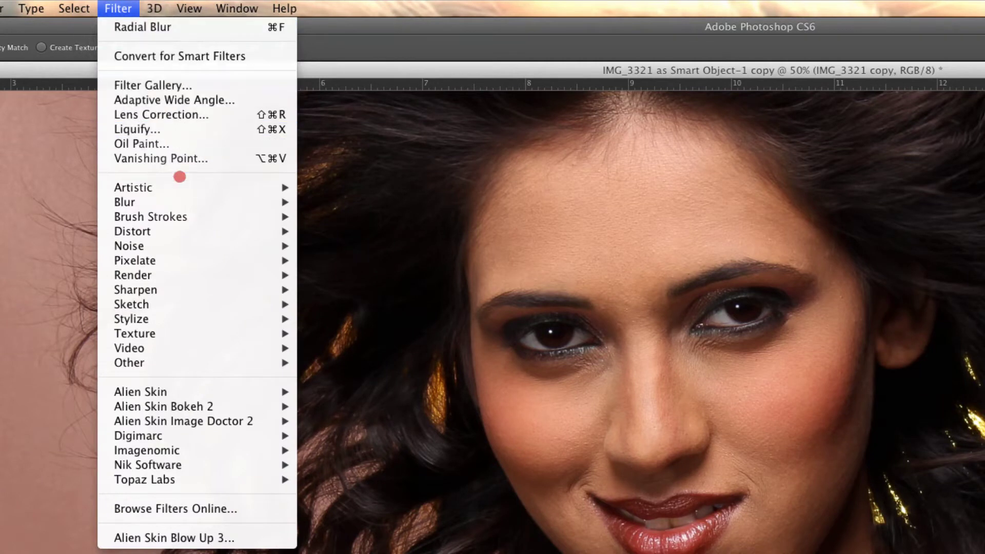
mouse_move(197, 201)
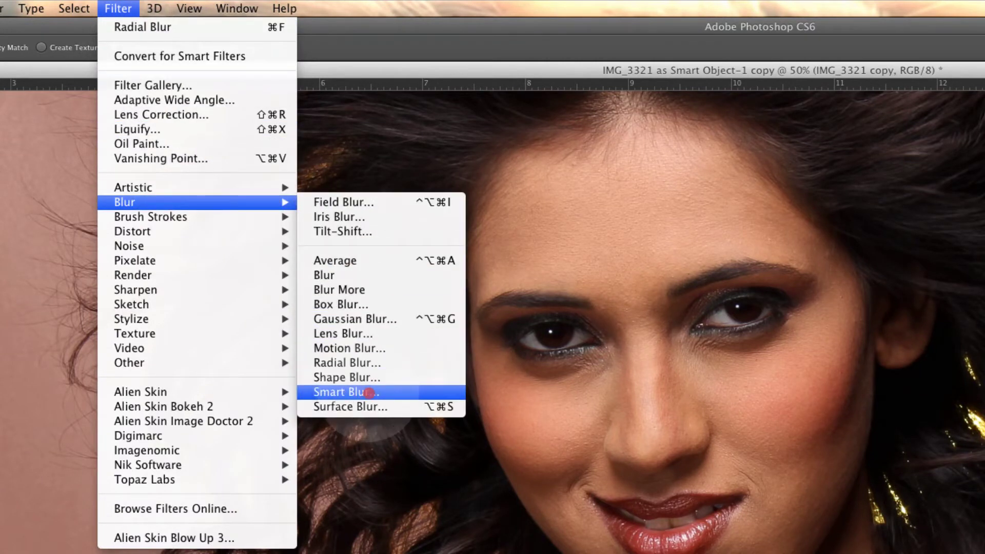
Apply Surface Blur with radius 19 and threshold 37 to the IMG_3321 copy layer.
left_click(371, 407)
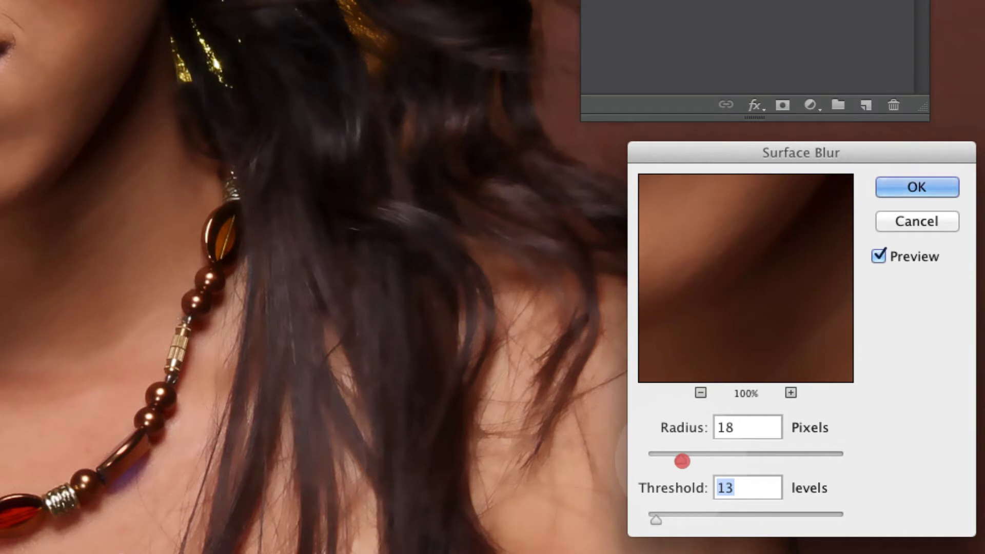
left_click(677, 461)
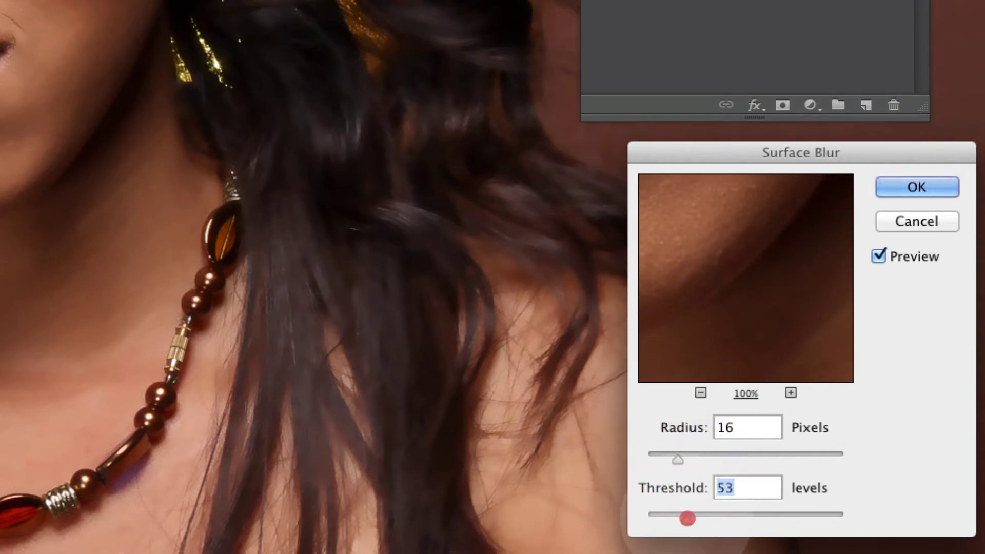
left_click_drag(688, 519, 687, 519)
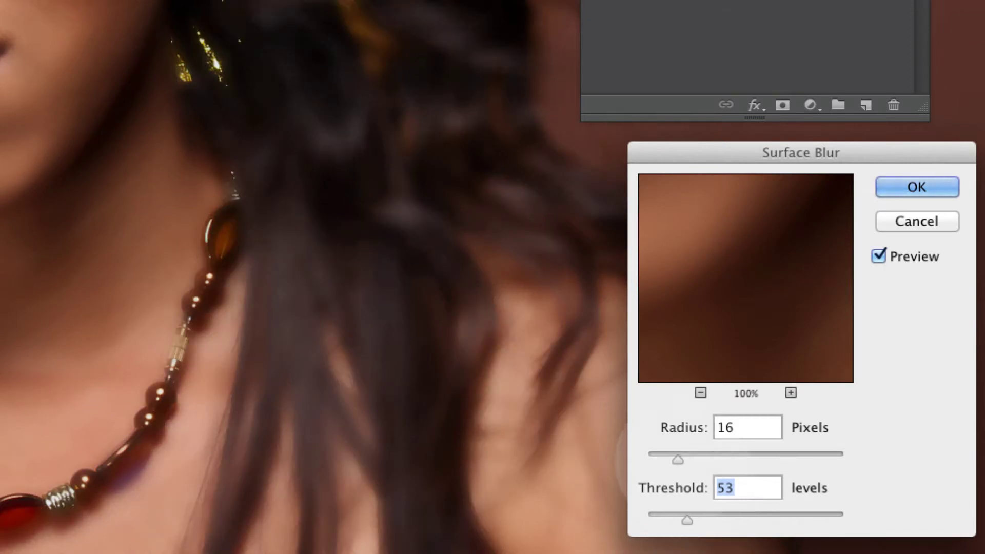
left_click(671, 461)
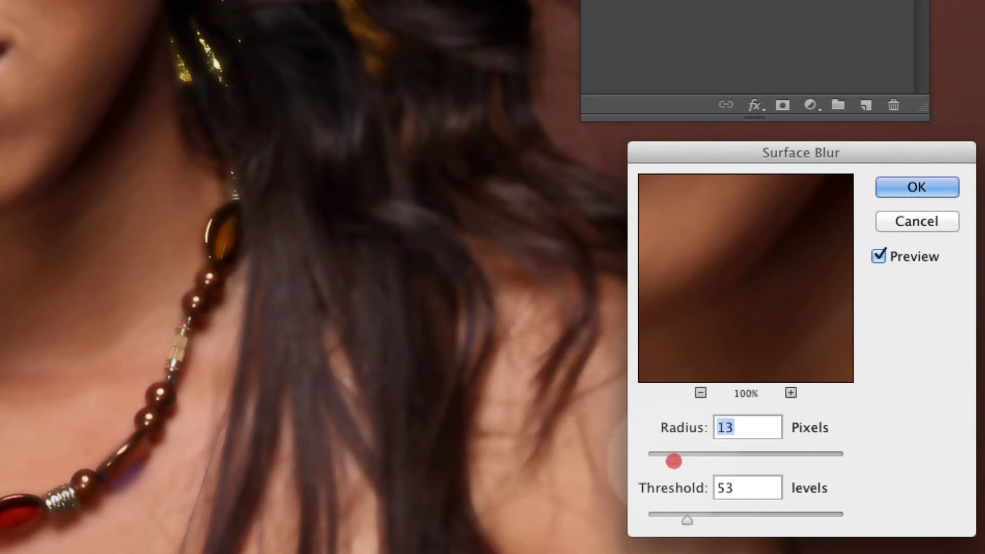
left_click_drag(673, 460, 676, 459)
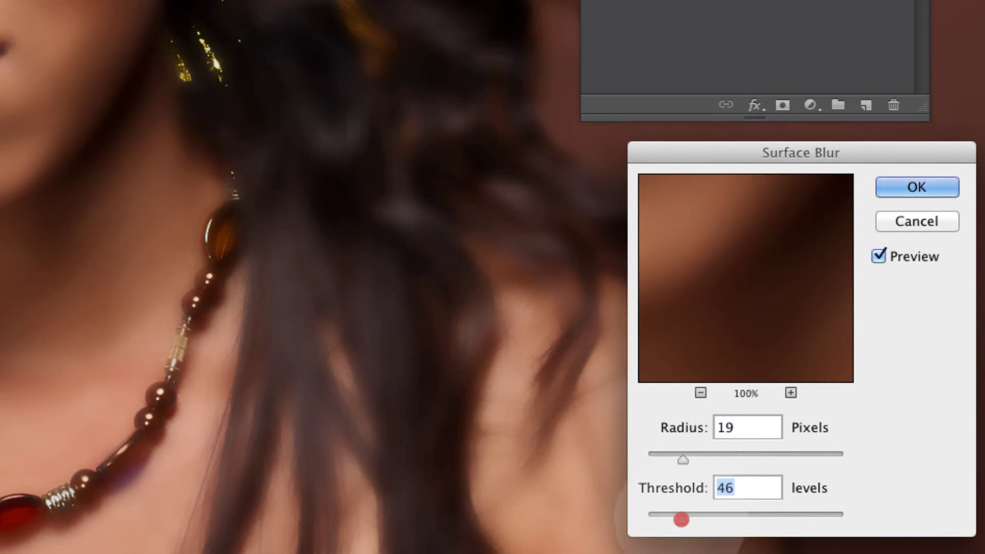
left_click_drag(682, 520, 680, 520)
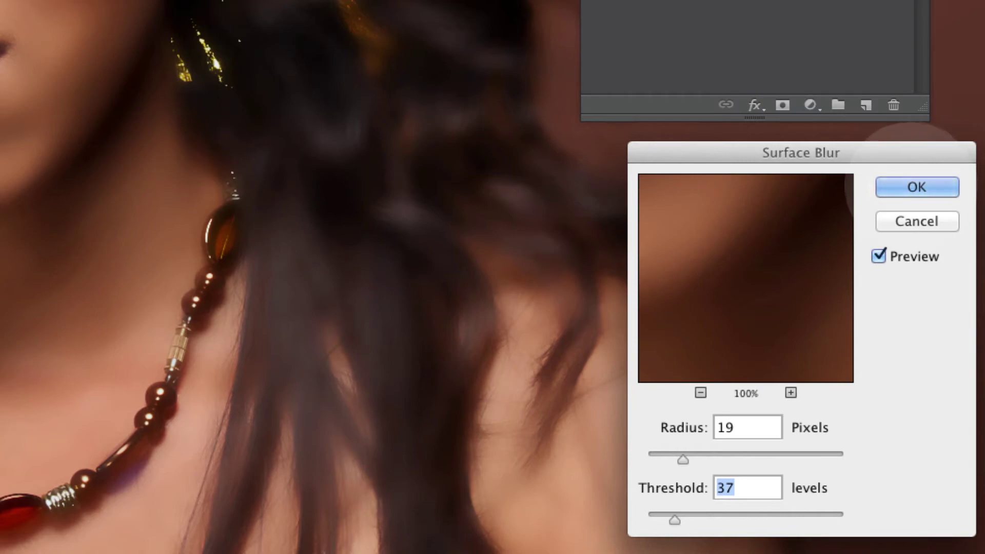
left_click(913, 188)
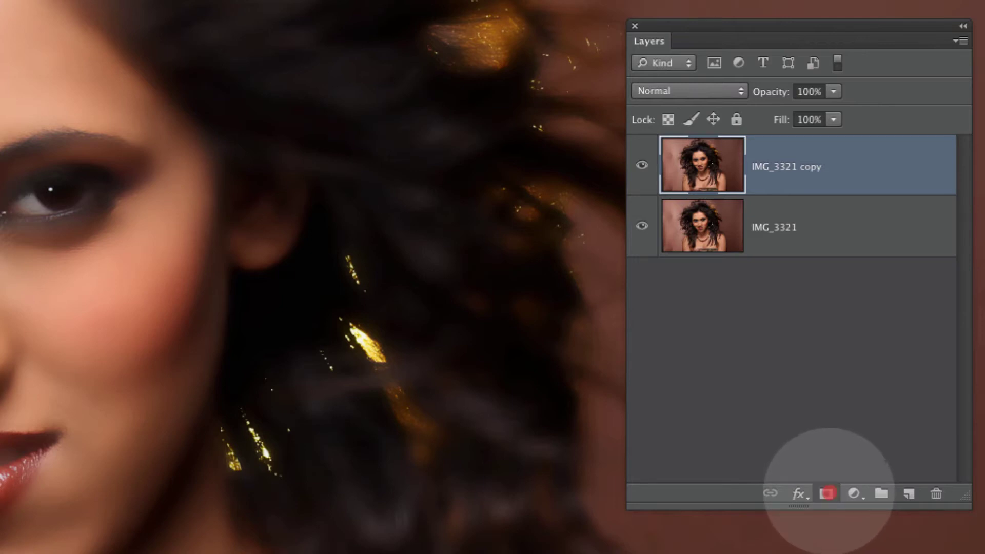
Add a black hide-all layer mask to the IMG_3321 copy layer.
left_click(827, 493, "alt")
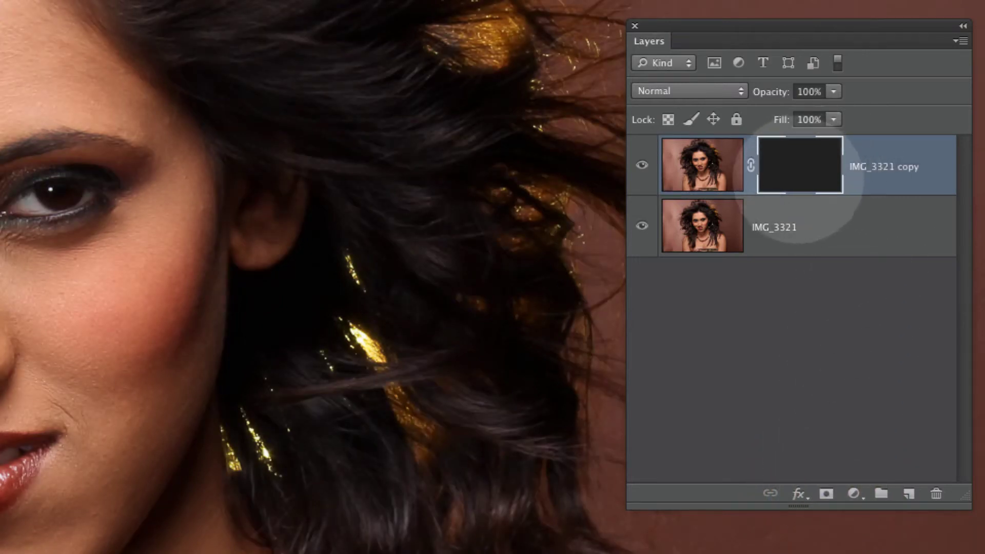
left_click(802, 176)
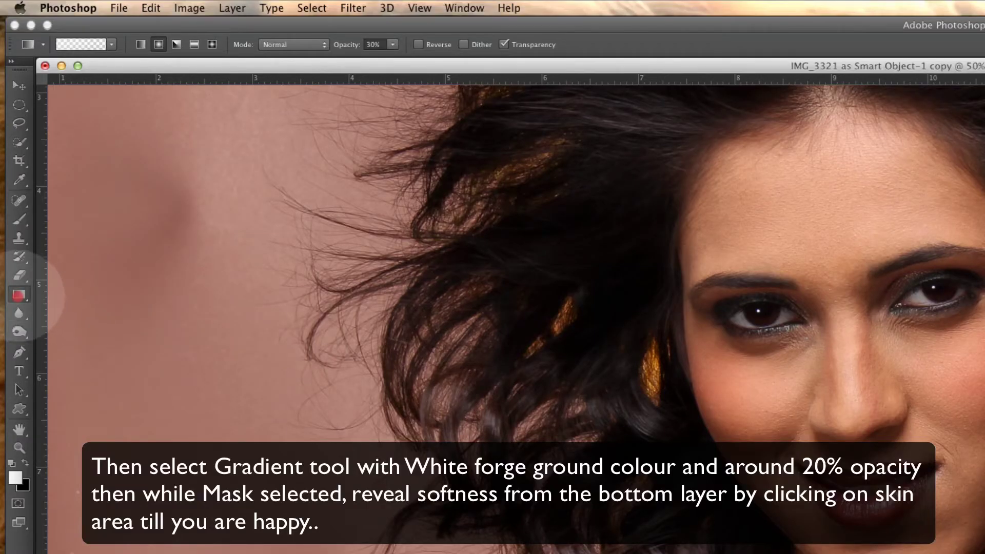
Set up the Gradient tool with white foreground and a radial gradient.
left_click(20, 295)
left_click(85, 290)
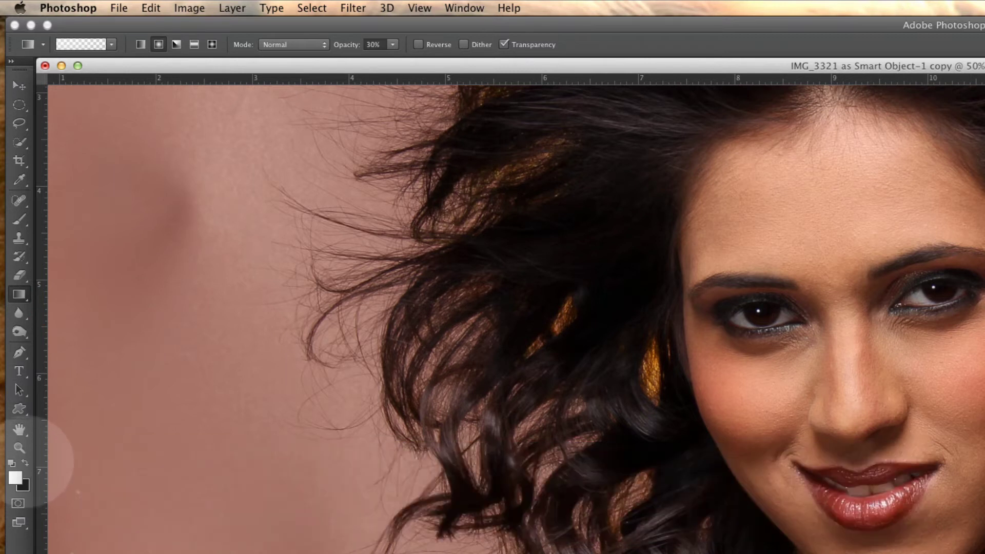
left_click(25, 462)
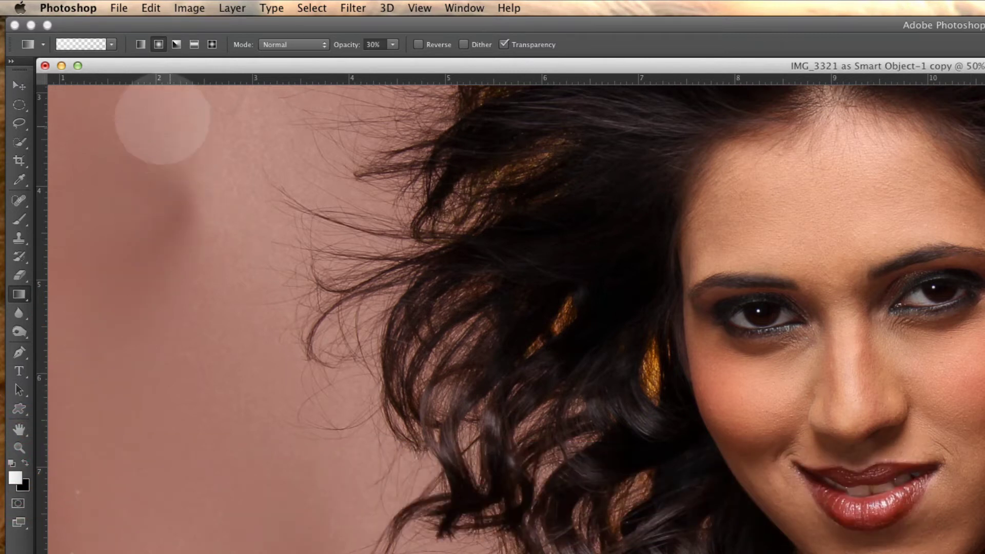
left_click(111, 44)
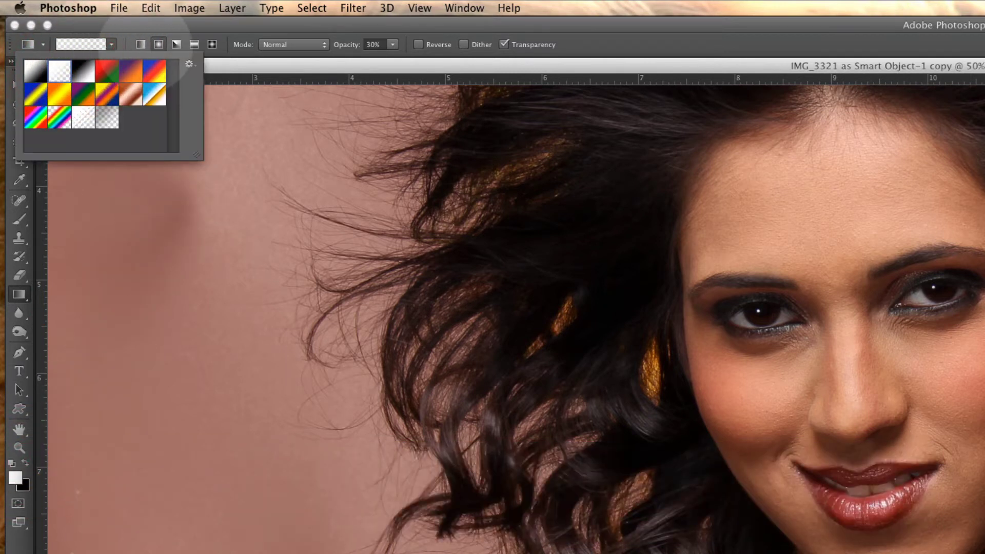
left_click(159, 45)
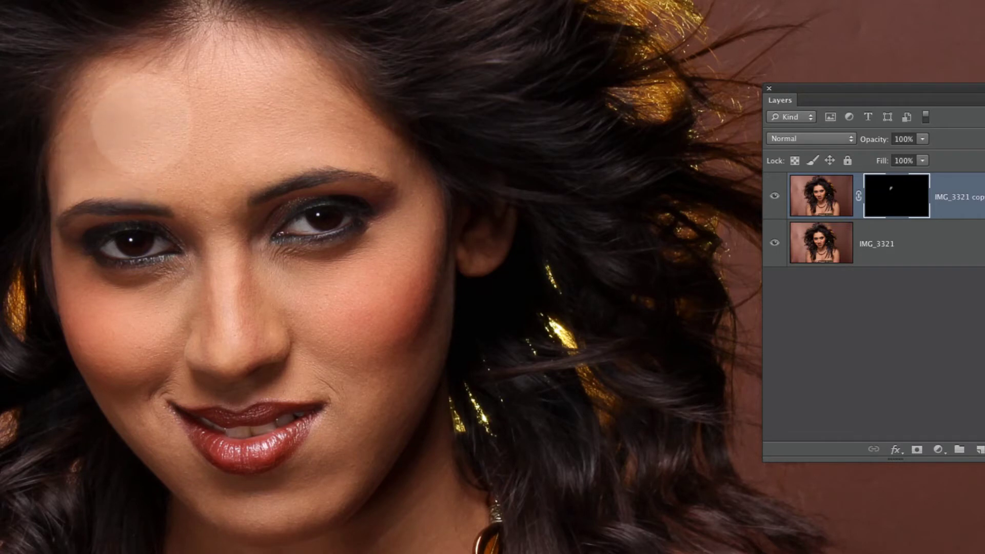
Reveal smoothed skin across the forehead with short radial gradients on the mask.
left_click_drag(379, 115, 402, 92)
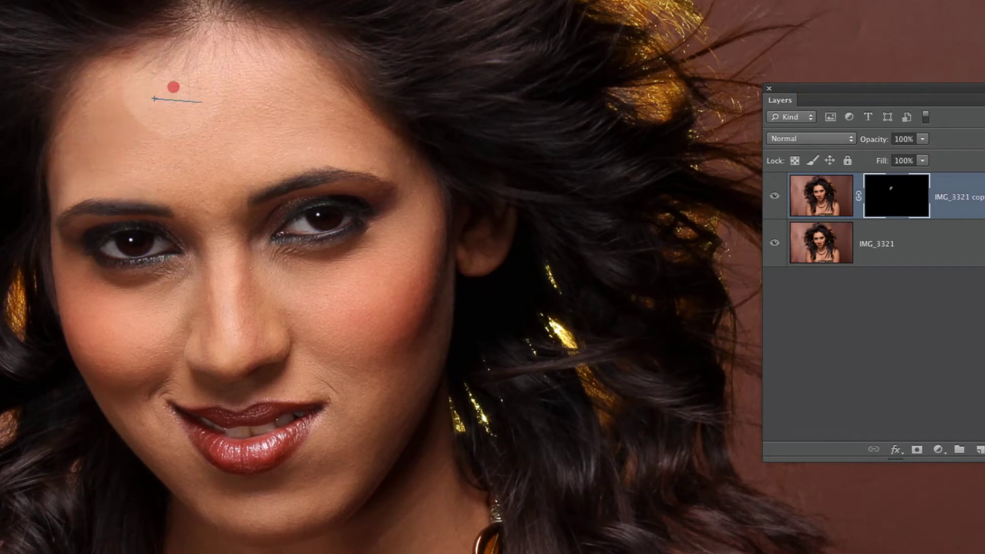
mouse_move(174, 87)
left_mouse_down()
mouse_move(277, 86)
mouse_move(237, 113)
left_mouse_up()
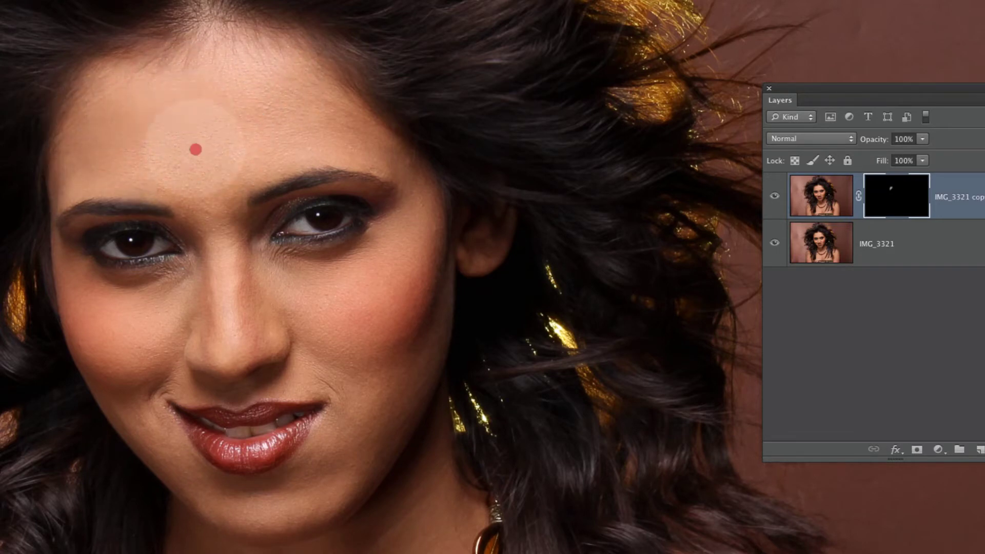
left_click_drag(201, 168, 148, 173)
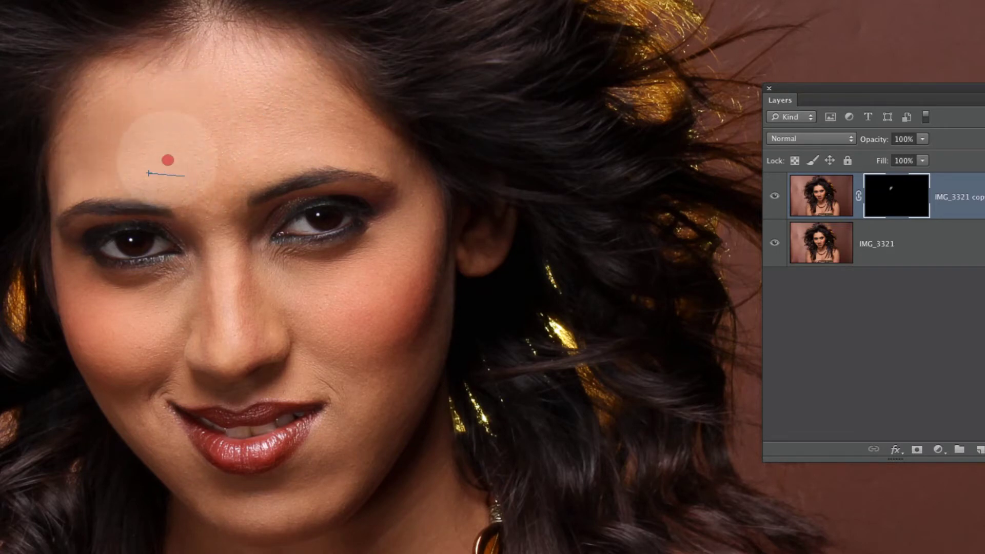
left_click_drag(221, 110, 296, 99)
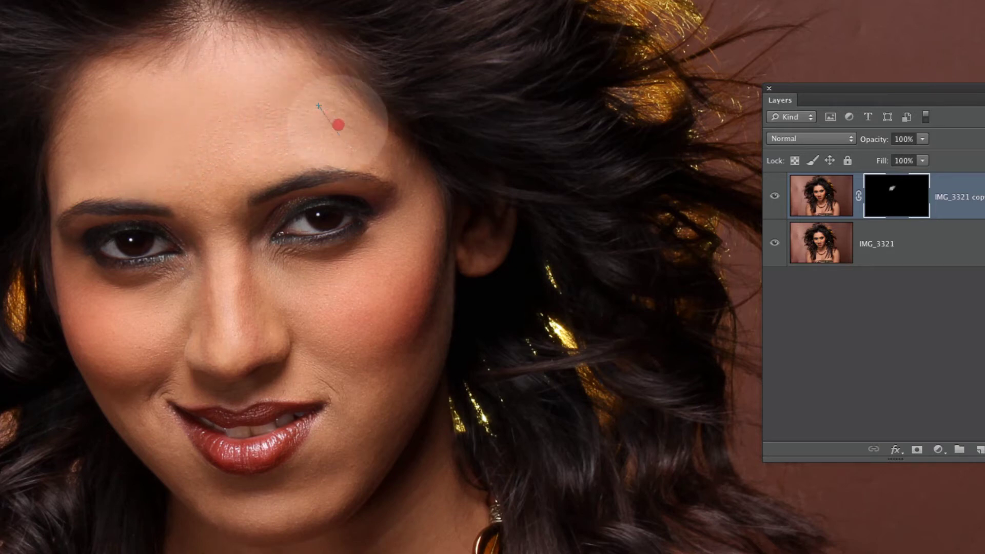
left_click_drag(339, 147, 365, 143)
left_click_drag(264, 131, 287, 123)
left_click_drag(228, 145, 241, 119)
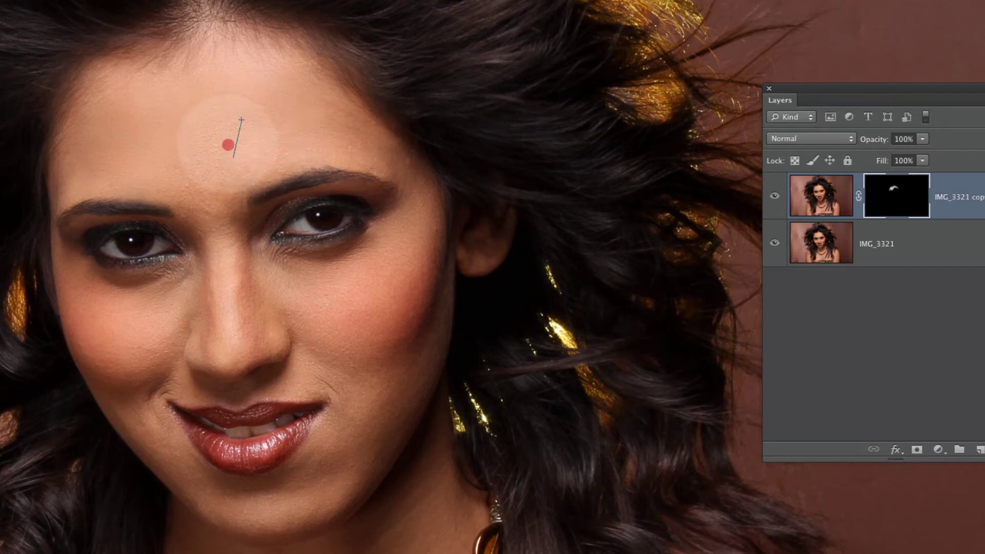
Reveal smoothing between the eyebrows, above the right eyebrow and up the right forehead.
left_click_drag(213, 150, 216, 204)
mouse_move(198, 172)
left_mouse_down()
mouse_move(228, 205)
mouse_move(234, 196)
mouse_move(214, 229)
mouse_move(236, 236)
left_mouse_up()
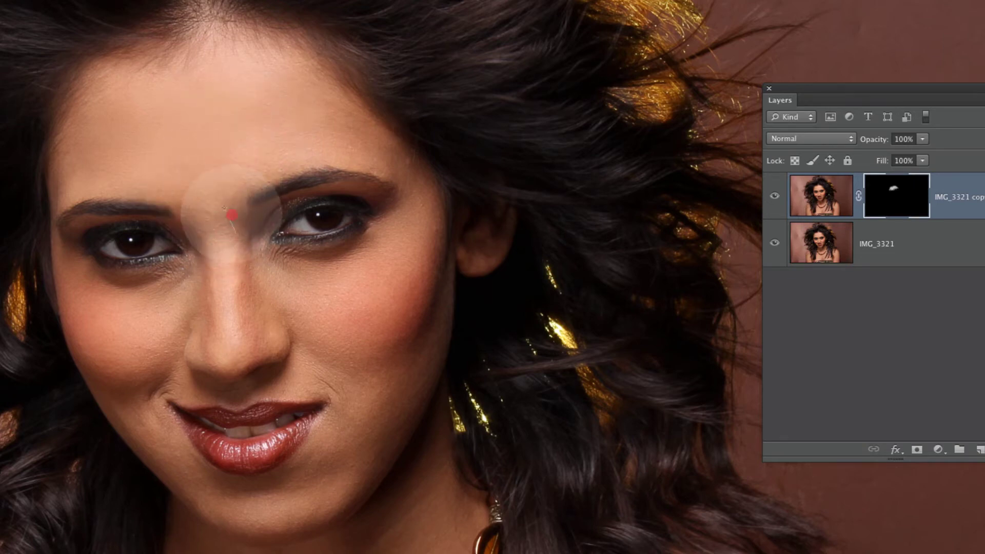
left_click_drag(186, 192, 219, 231)
left_click_drag(208, 181, 198, 191)
left_click_drag(280, 176, 287, 195)
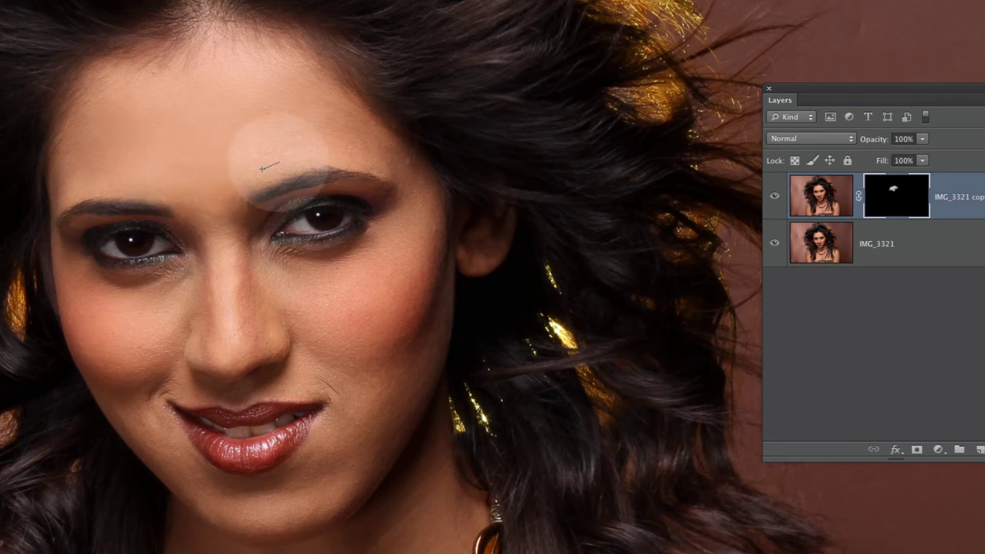
left_click_drag(275, 152, 308, 152)
mouse_move(242, 152)
left_mouse_down()
mouse_move(385, 156)
mouse_move(308, 125)
left_mouse_up()
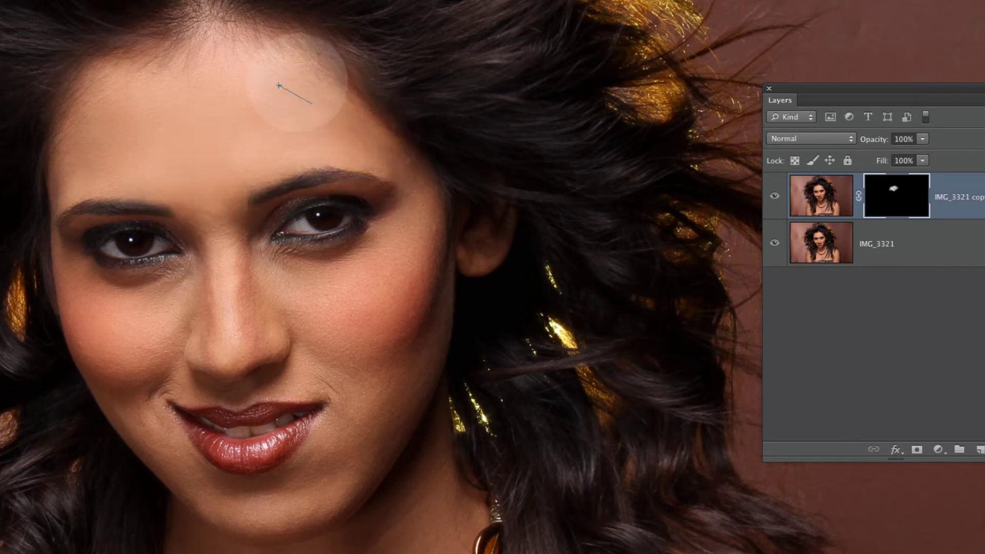
Reveal smoothing beside the right eyebrow, on the right cheek, under the eye and beside the nose.
left_click_drag(411, 182, 441, 184)
left_click_drag(393, 158, 423, 213)
mouse_move(387, 255)
left_mouse_down()
mouse_move(404, 268)
mouse_move(400, 374)
left_mouse_up()
mouse_move(405, 313)
left_mouse_down()
mouse_move(379, 366)
mouse_move(363, 363)
mouse_move(406, 308)
left_mouse_up()
mouse_move(374, 270)
left_mouse_down()
mouse_move(385, 241)
mouse_move(324, 268)
mouse_move(268, 259)
mouse_move(270, 285)
mouse_move(303, 307)
mouse_move(341, 292)
left_mouse_up()
mouse_move(268, 292)
left_mouse_down()
mouse_move(352, 358)
mouse_move(412, 375)
mouse_move(398, 417)
mouse_move(363, 405)
mouse_move(350, 420)
mouse_move(379, 457)
mouse_move(335, 485)
mouse_move(330, 451)
mouse_move(326, 469)
mouse_move(345, 435)
mouse_move(365, 459)
mouse_move(341, 374)
mouse_move(356, 352)
mouse_move(366, 375)
left_mouse_up()
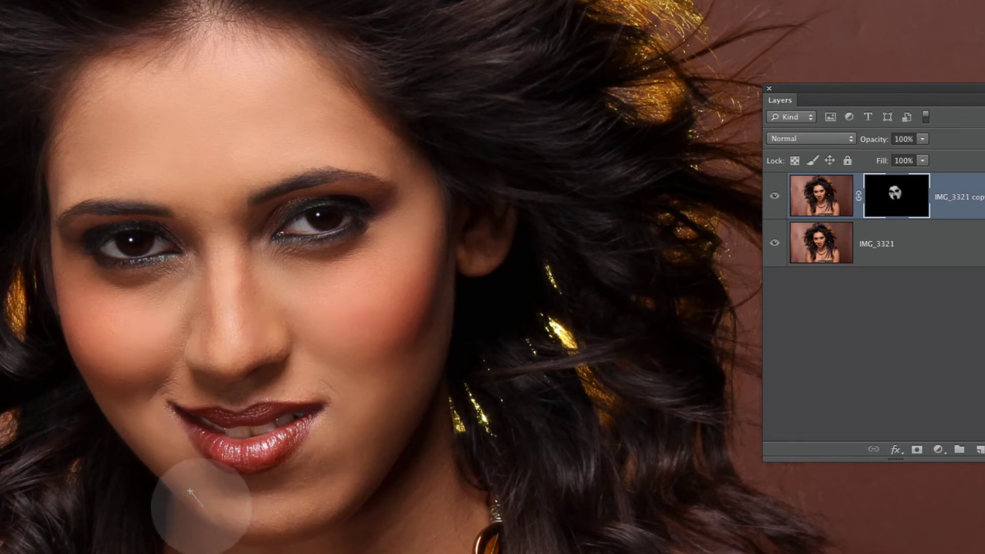
Reveal smoothed skin on the chin, around the lower lip and along the jaw.
left_click(242, 523)
mouse_move(234, 527)
left_mouse_down()
mouse_move(251, 510)
mouse_move(231, 485)
mouse_move(258, 484)
left_mouse_up()
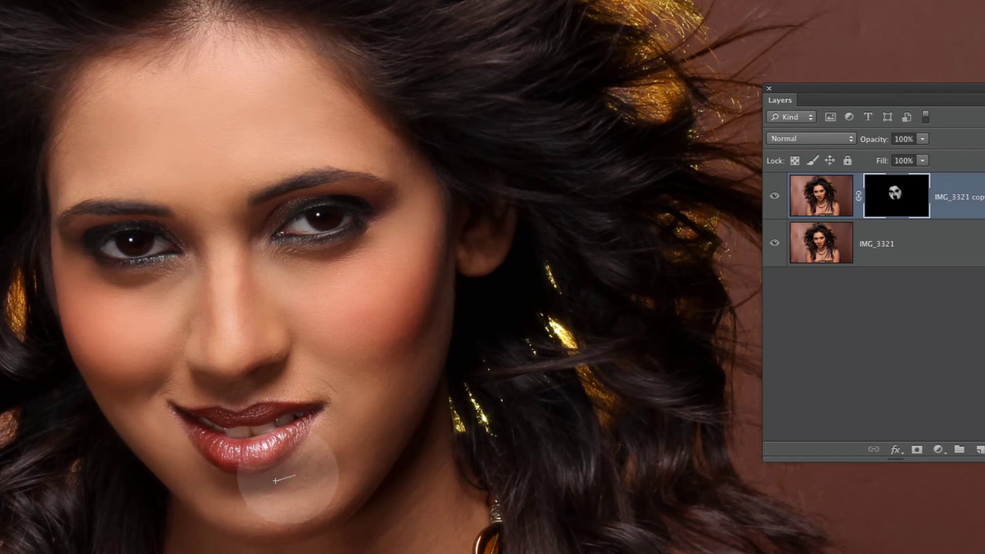
mouse_move(325, 429)
left_mouse_down()
mouse_move(308, 466)
mouse_move(340, 456)
mouse_move(298, 506)
mouse_move(240, 506)
mouse_move(291, 518)
mouse_move(327, 509)
left_mouse_up()
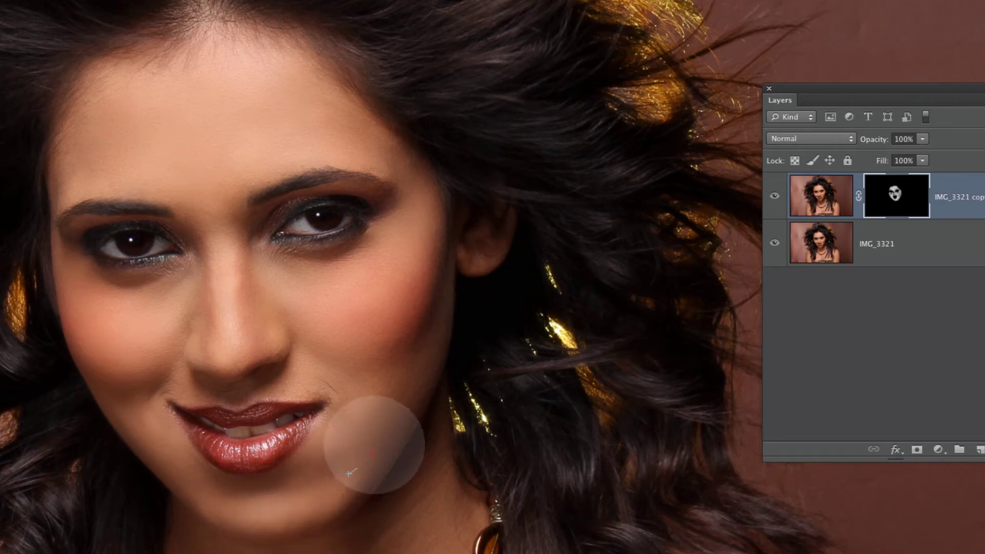
left_click_drag(374, 440, 387, 418)
mouse_move(330, 352)
left_mouse_down()
mouse_move(369, 381)
mouse_move(326, 308)
left_mouse_up()
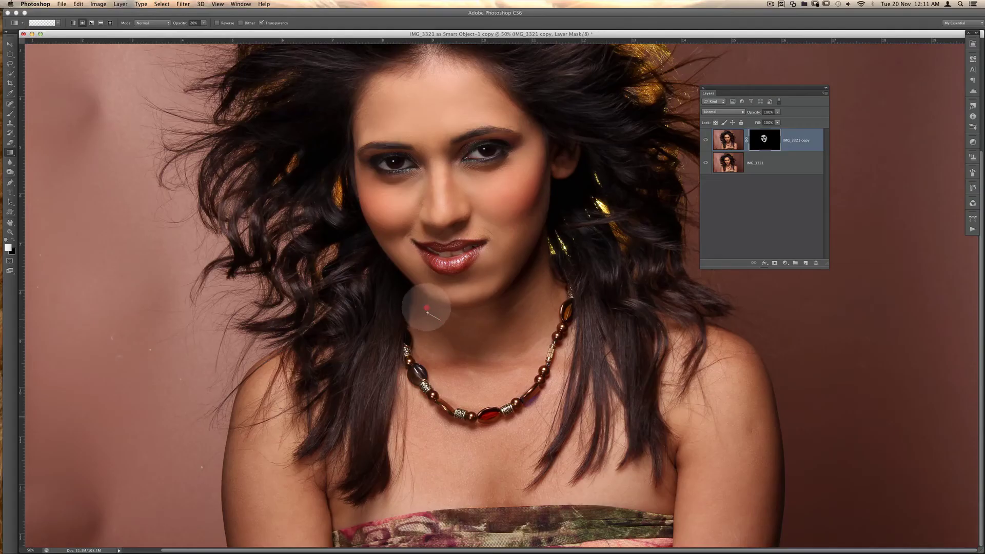
Reveal smoothed skin down the neck and across the upper chest and shoulder.
left_click_drag(427, 308, 434, 341)
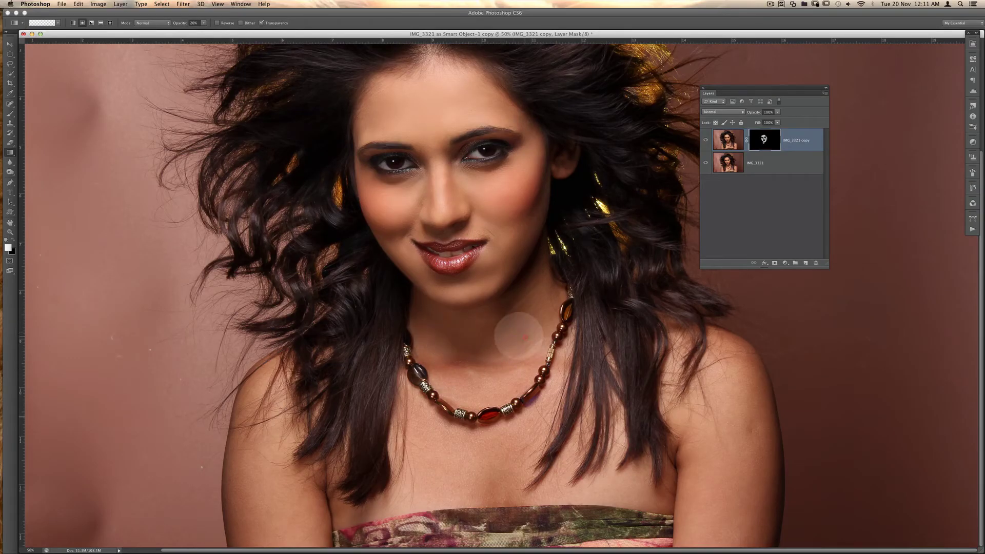
left_click_drag(492, 313, 519, 299)
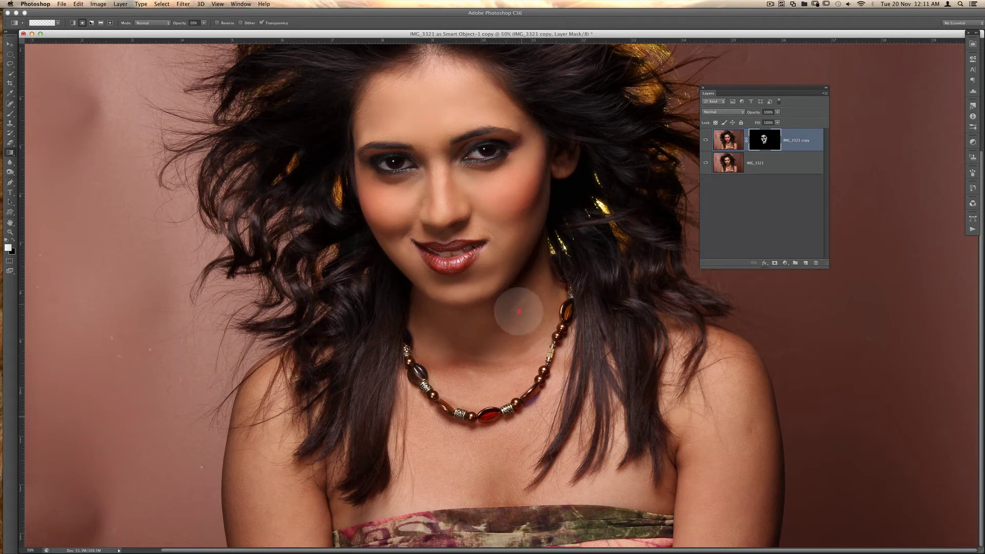
left_click_drag(538, 265, 538, 291)
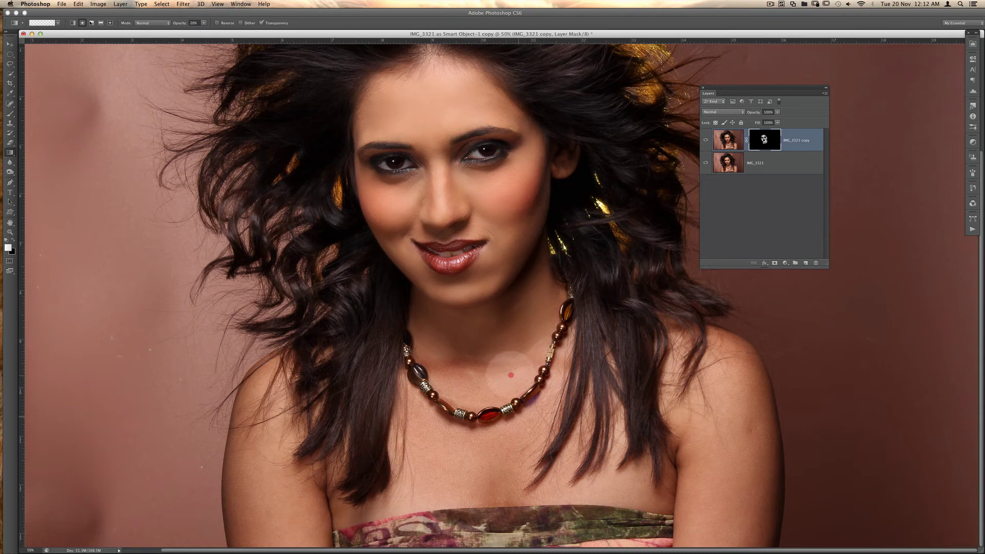
mouse_move(489, 369)
left_mouse_down()
mouse_move(464, 382)
mouse_move(500, 382)
mouse_move(551, 410)
left_mouse_up()
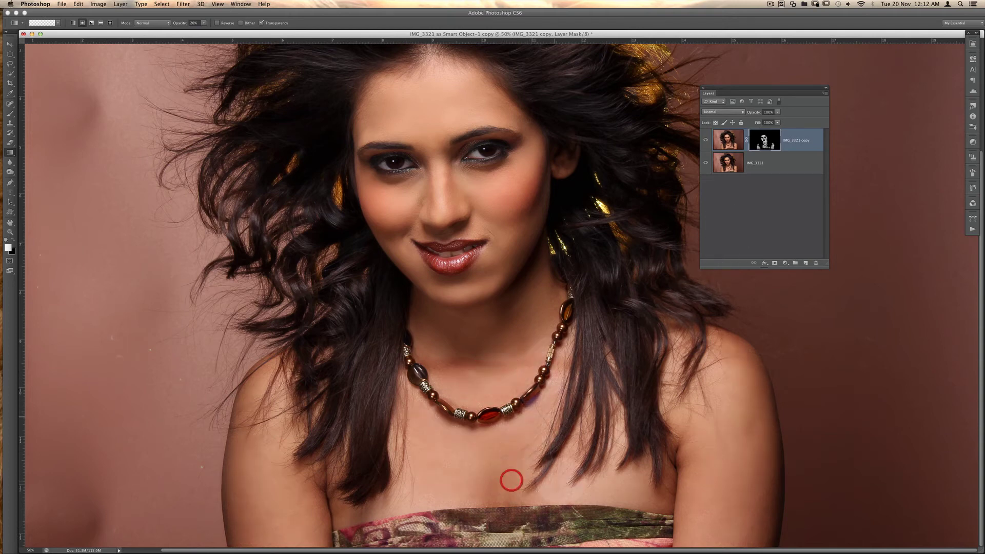
left_click_drag(535, 432, 606, 398)
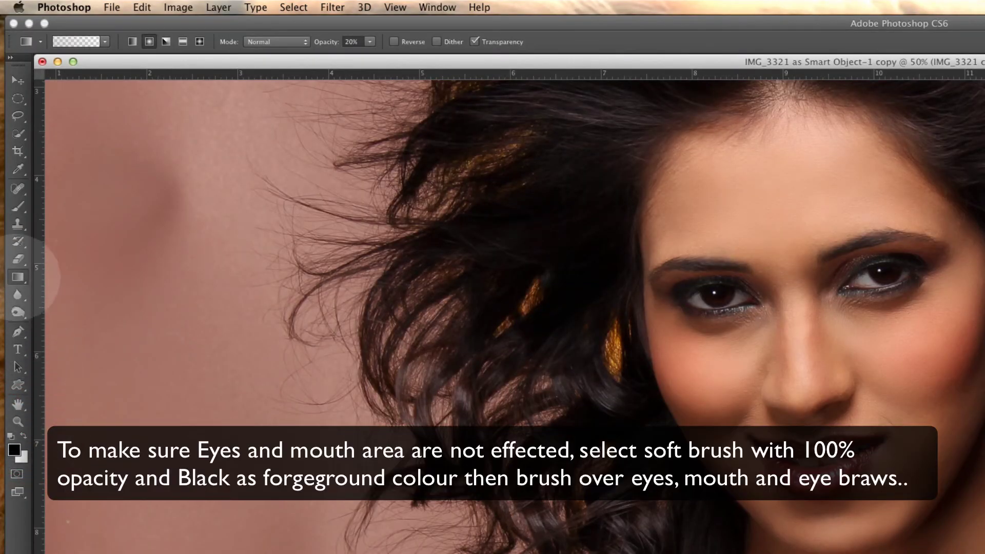
Paint black with a soft brush on the mask over the lips and both eyes.
left_click(18, 206)
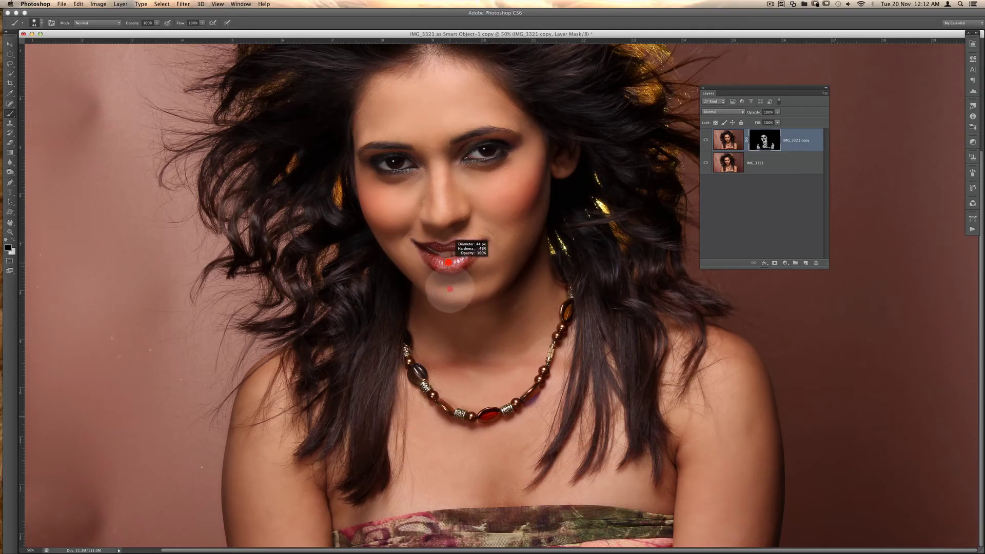
left_click_drag(449, 271, 451, 288)
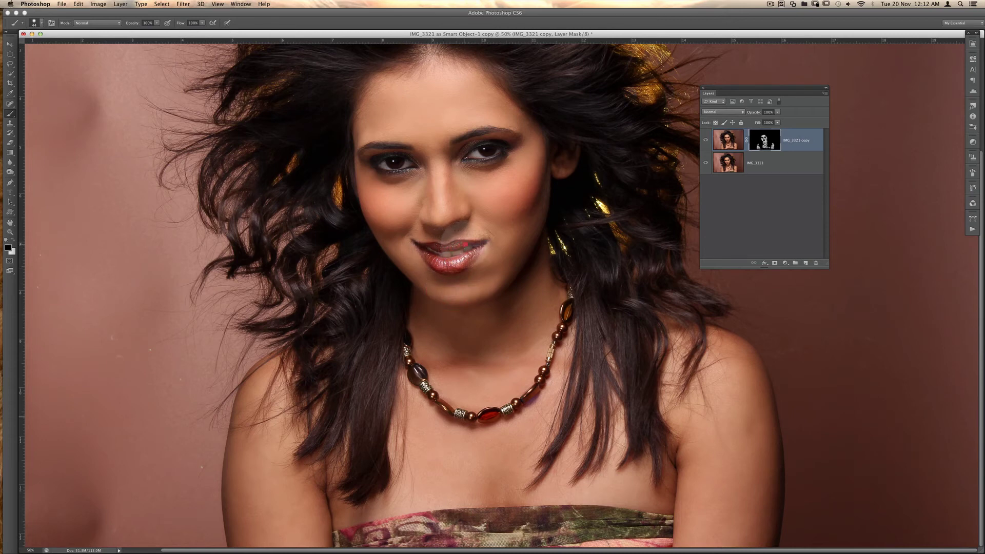
left_click_drag(484, 248, 446, 272)
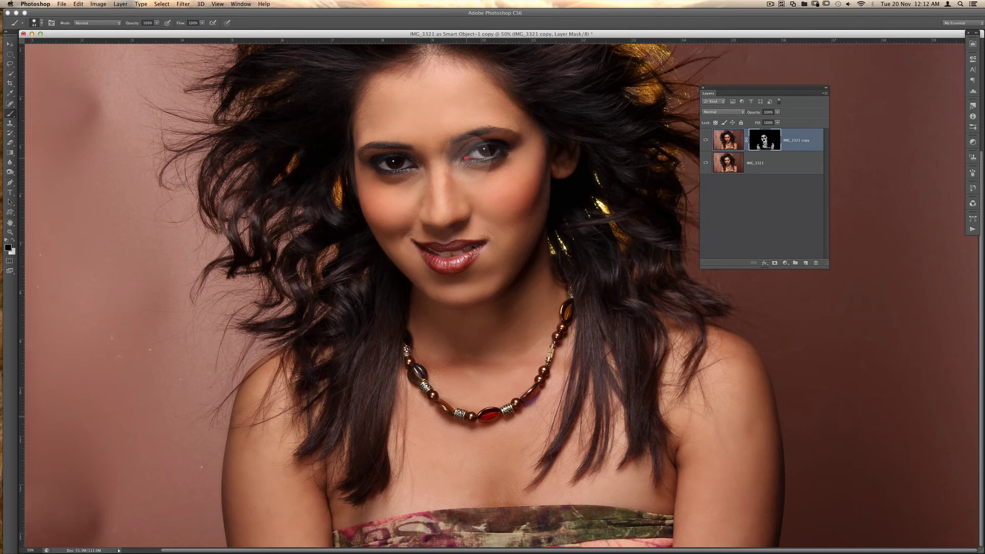
mouse_move(466, 159)
left_mouse_down()
mouse_move(491, 147)
mouse_move(497, 156)
left_mouse_up()
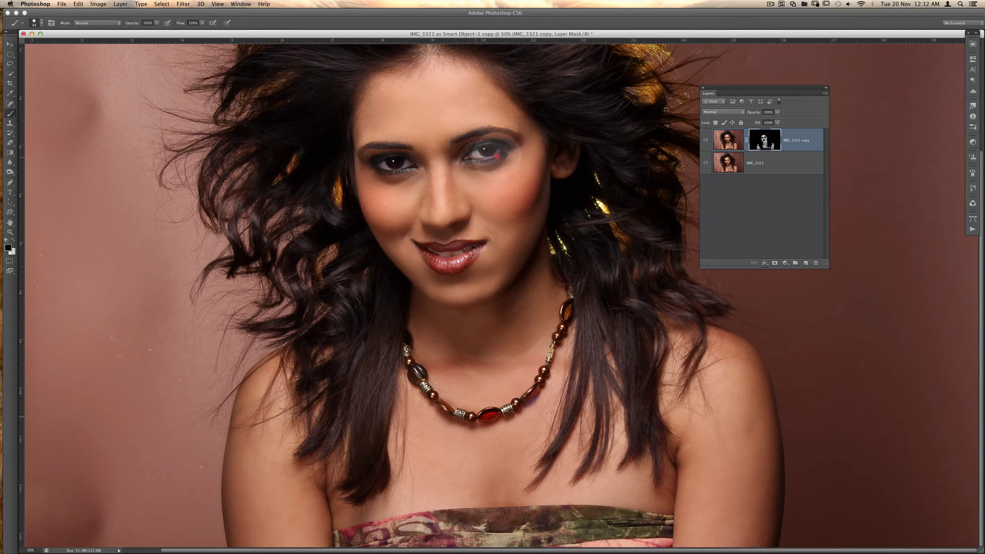
left_click_drag(496, 155, 395, 163)
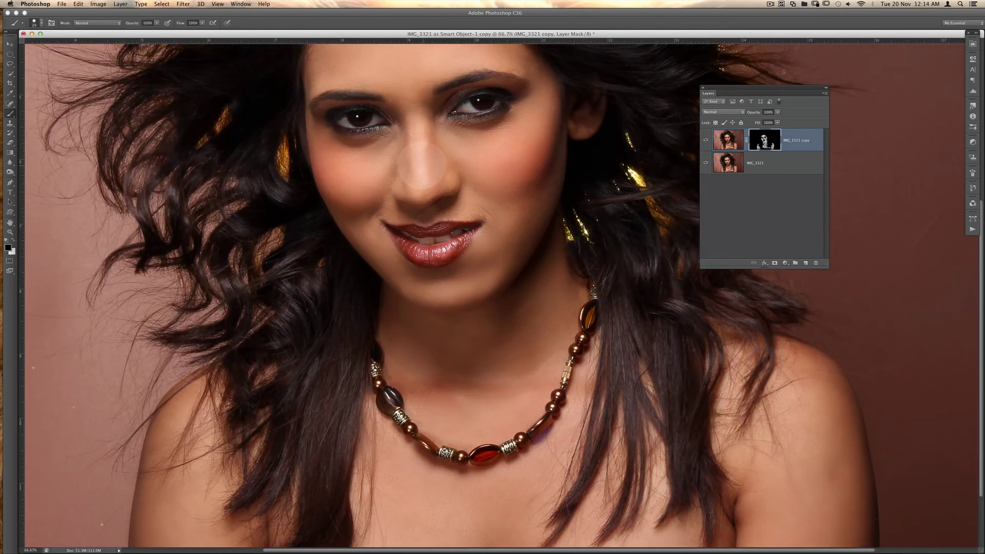
Mask the eyebrow back to sharp, then zoom out, reposition the window and zoom in to review.
scroll(457, 226, "up", 5)
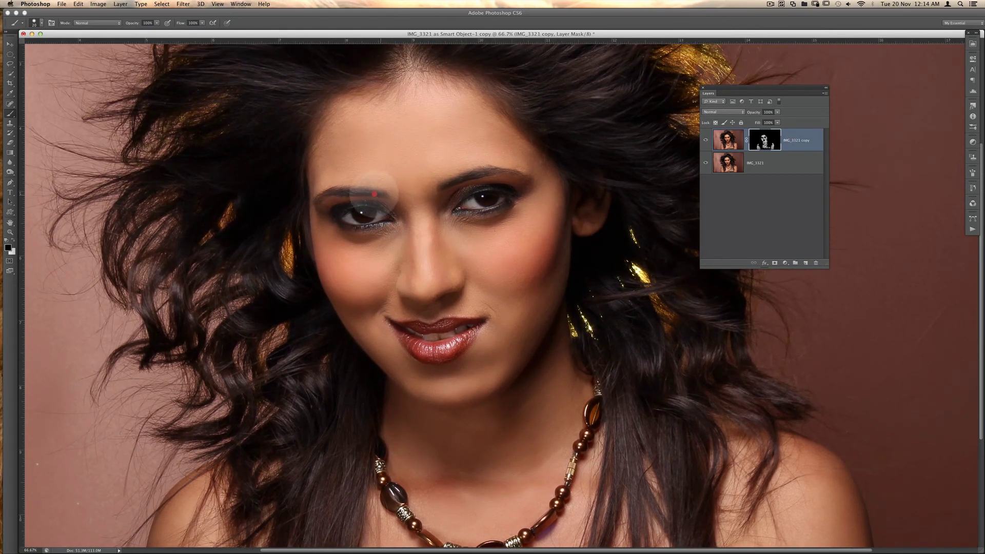
mouse_move(348, 193)
left_mouse_down()
mouse_move(370, 192)
mouse_move(317, 202)
mouse_move(447, 195)
mouse_move(478, 176)
mouse_move(521, 175)
mouse_move(482, 198)
left_mouse_up()
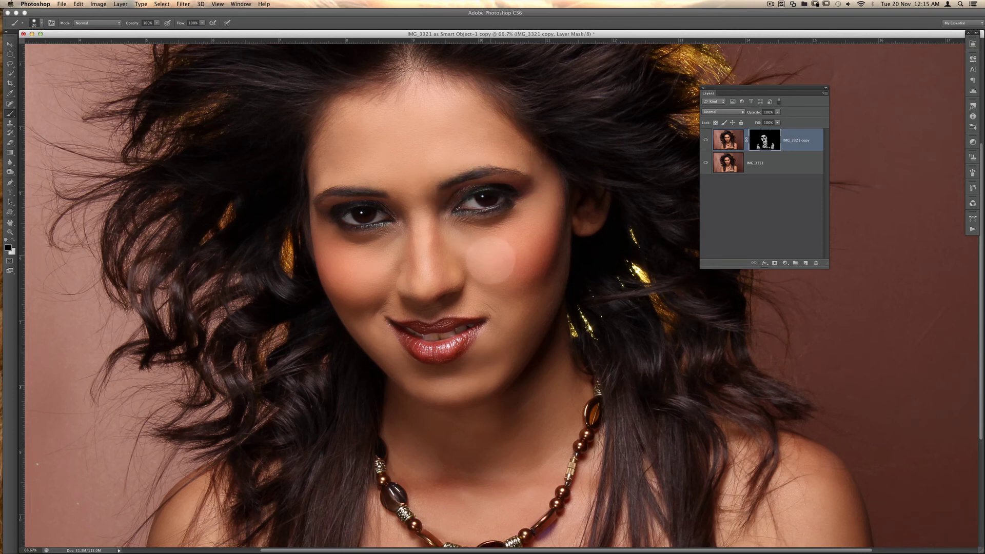
key("ctrl+minus")
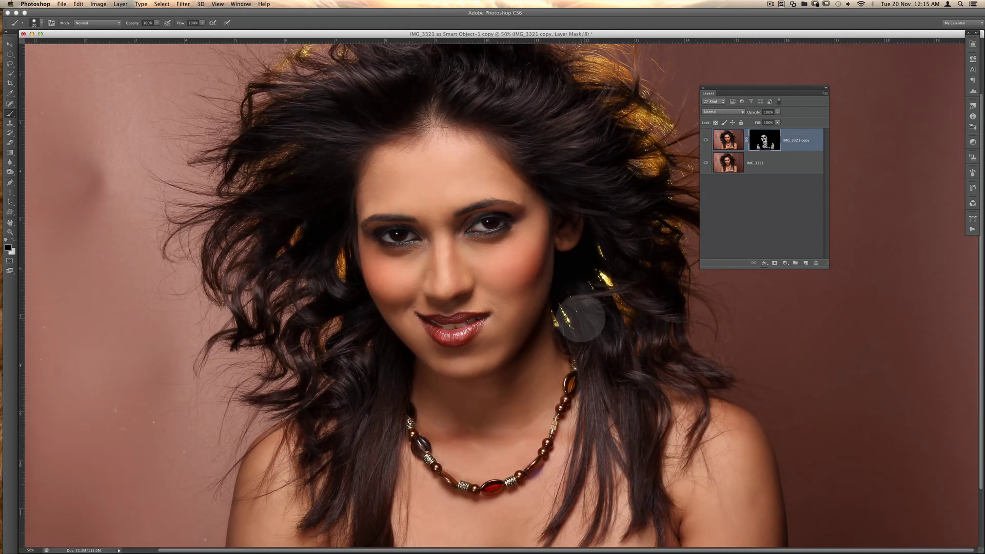
key("ctrl+minus")
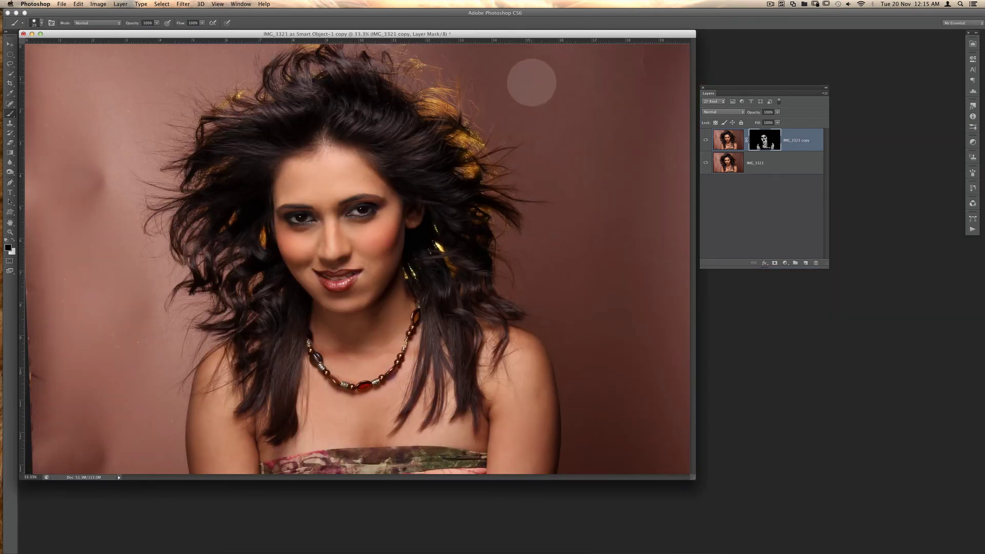
mouse_move(531, 35)
left_mouse_down()
mouse_move(581, 46)
mouse_move(570, 51)
left_mouse_up()
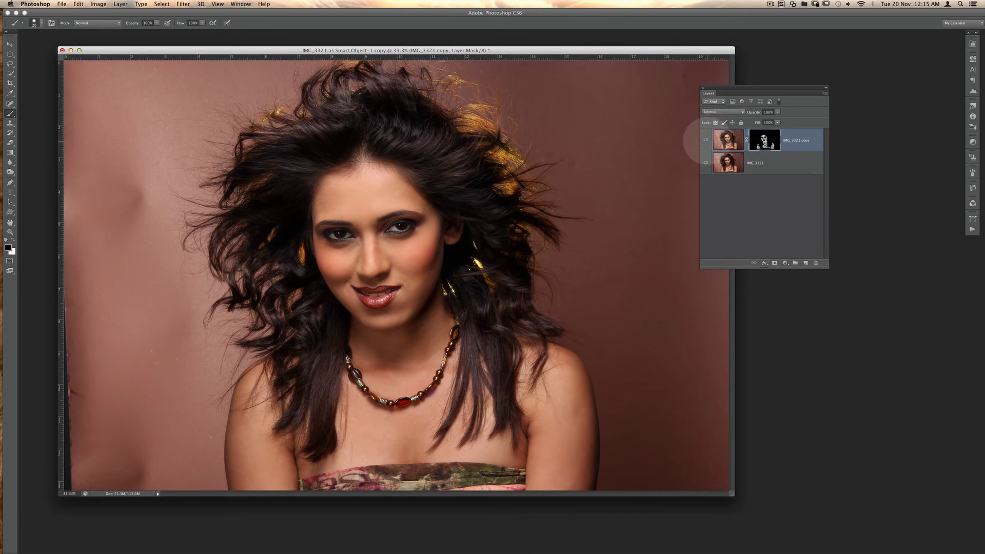
key("ctrl+plus")
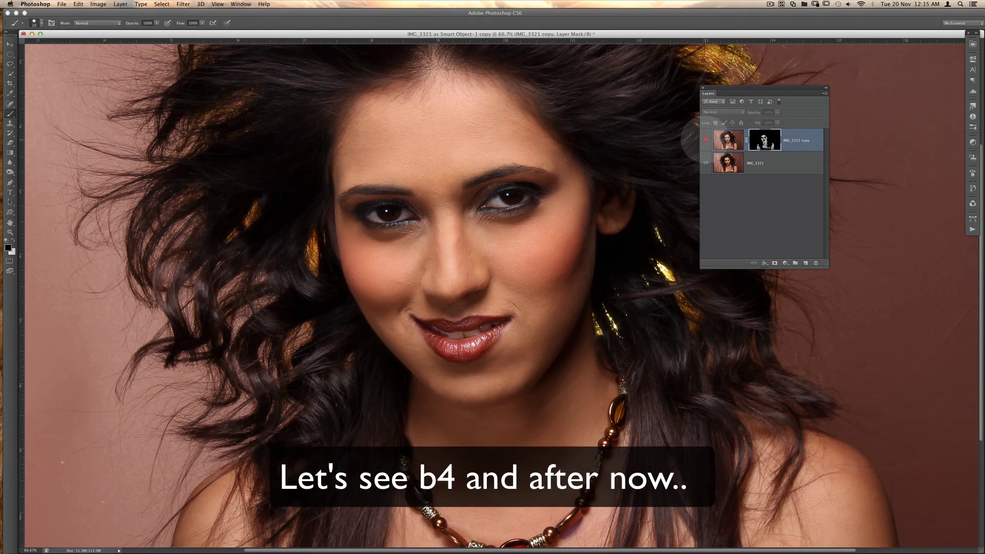
left_click(706, 140)
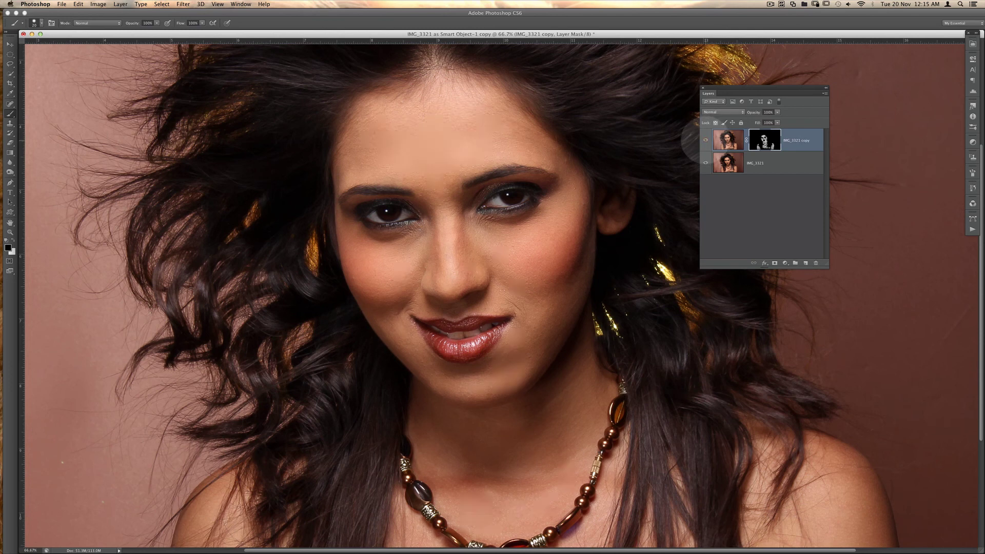
key("super+minus")
key("super+minus")
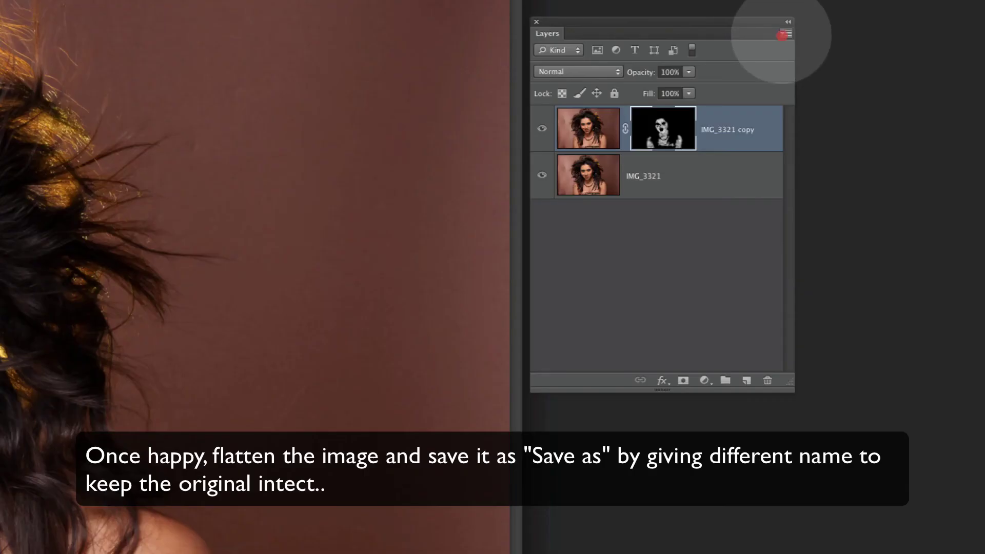
Use Flatten Image from the Layers panel menu to merge everything into one Background layer.
left_click(782, 35)
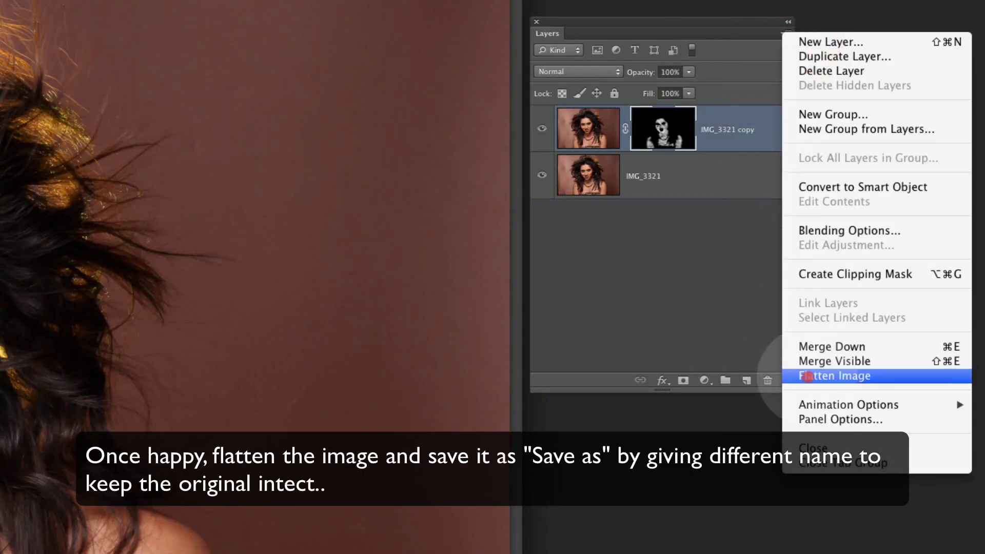
left_click(805, 377)
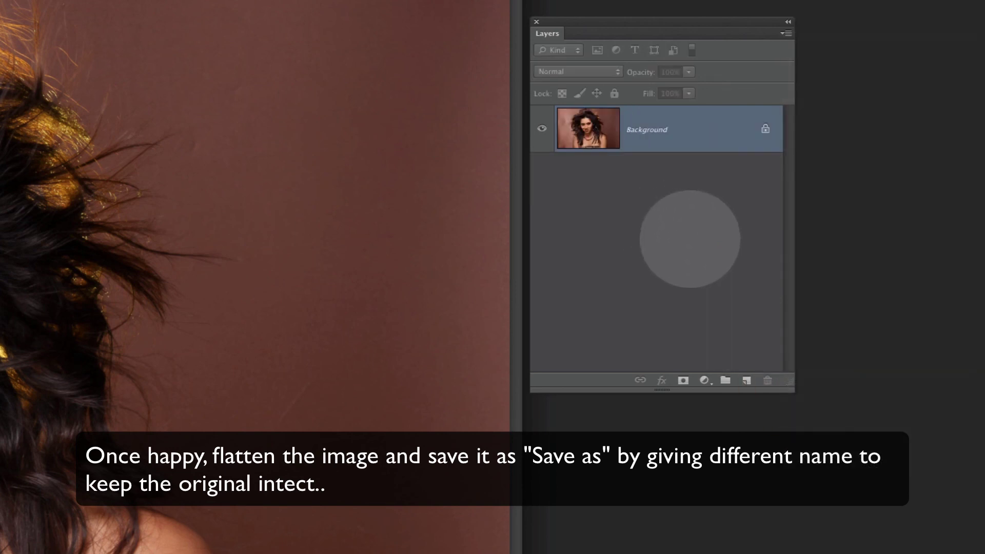